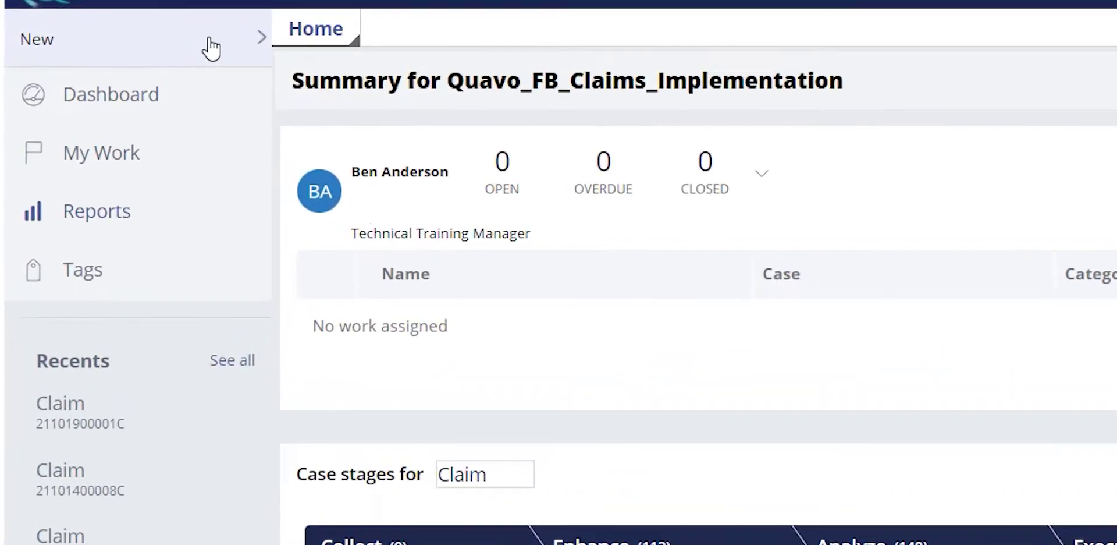
- Start a new claim and select the accountholder found by searching the account number
click(113, 41)
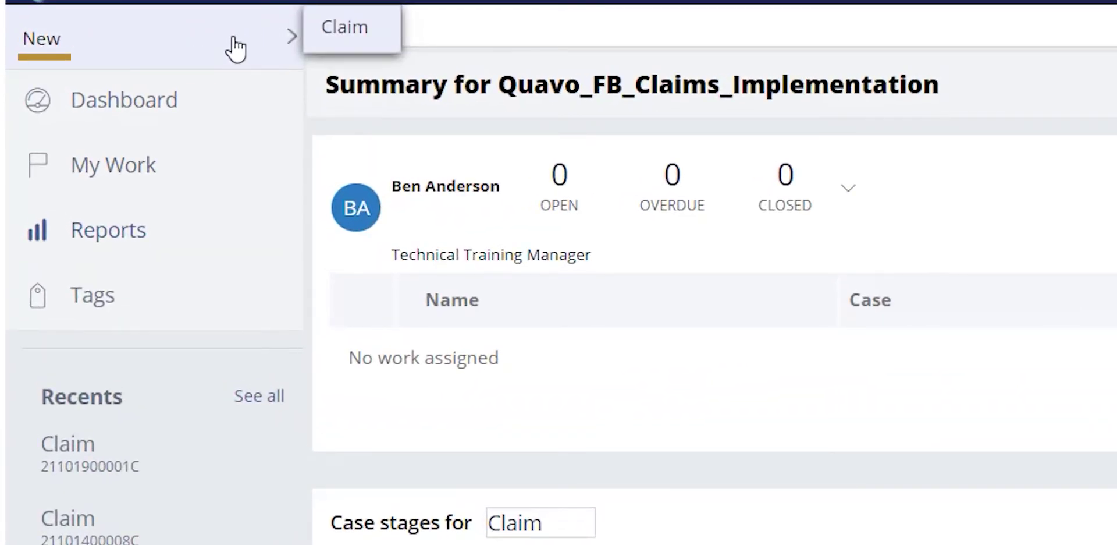
key(Right)
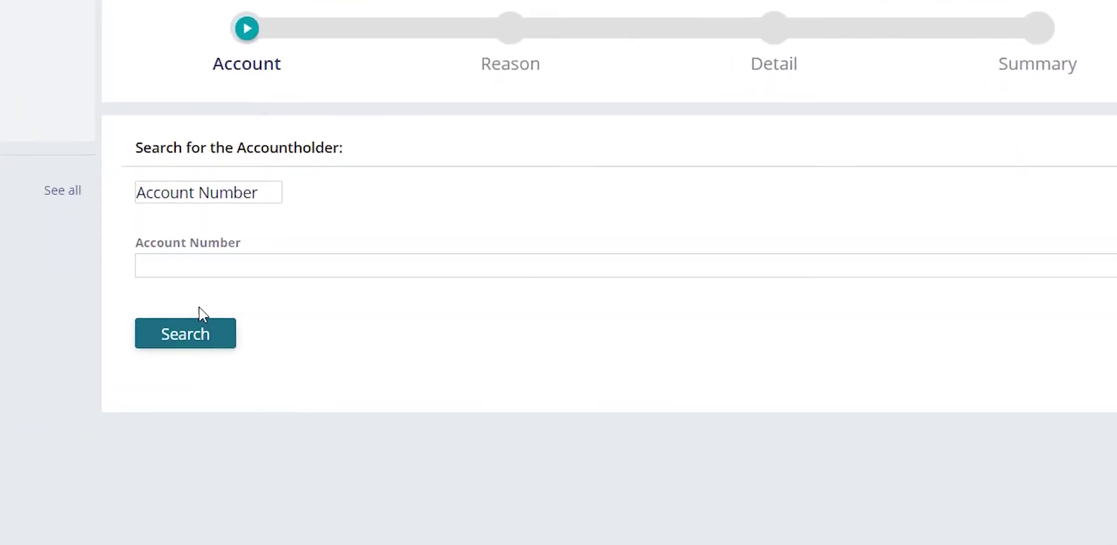
click(192, 266)
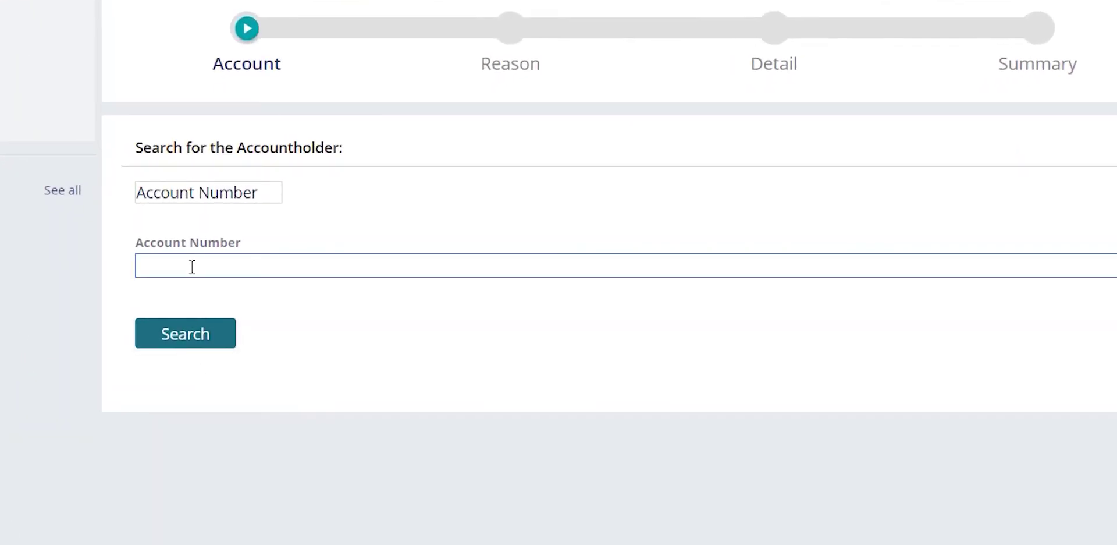
click(178, 340)
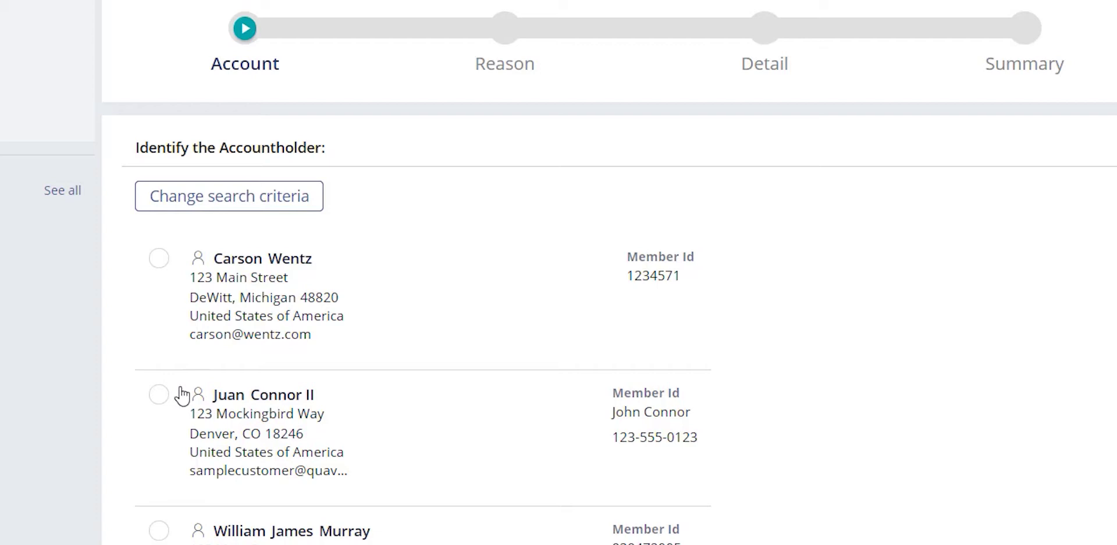
click(158, 257)
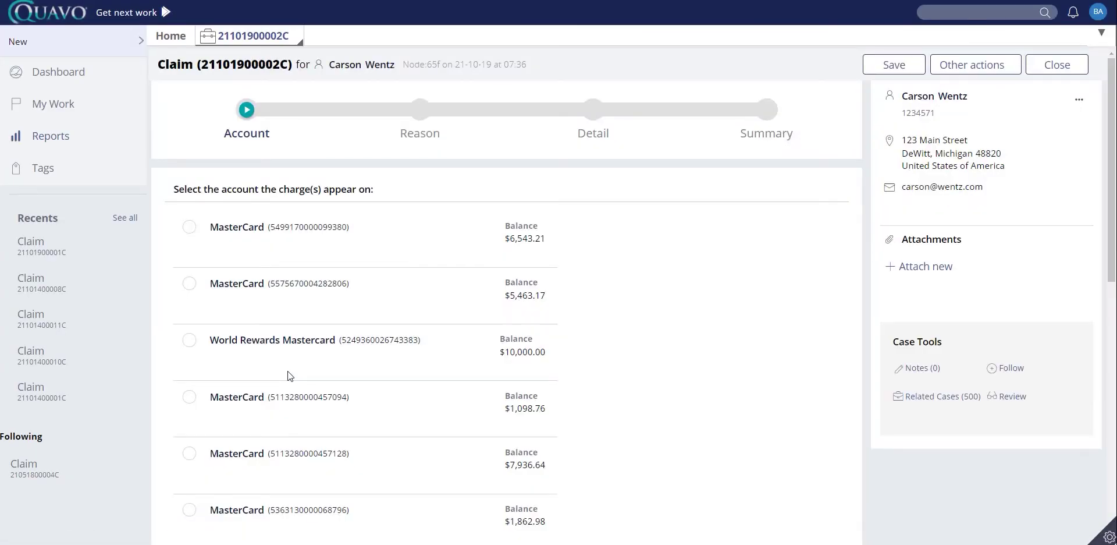
- Choose the second MasterCard account, with the $5,463.17 balance, as the charged account
scroll(290, 375, down, 5)
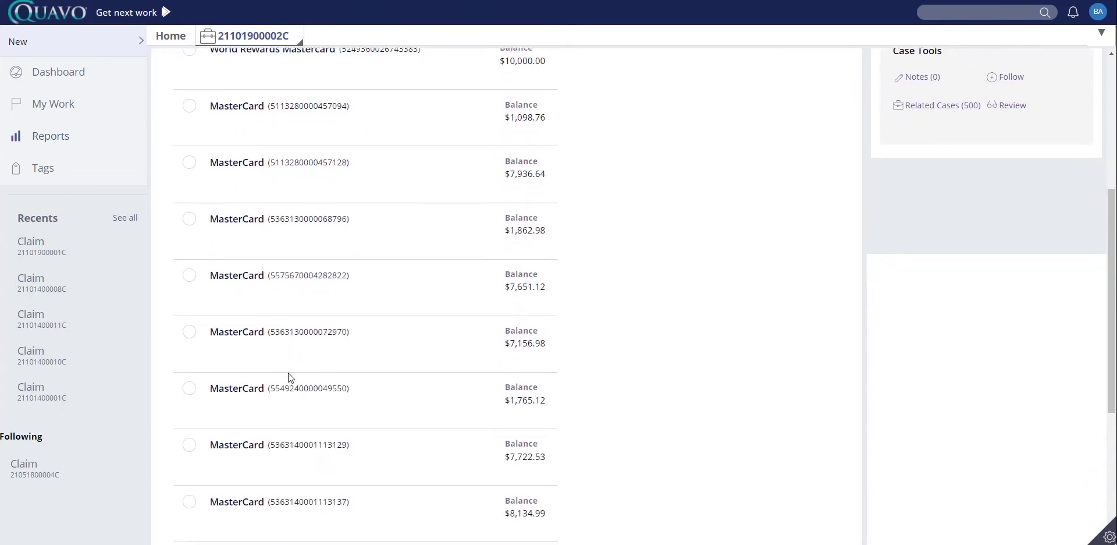
scroll(289, 373, down, 4)
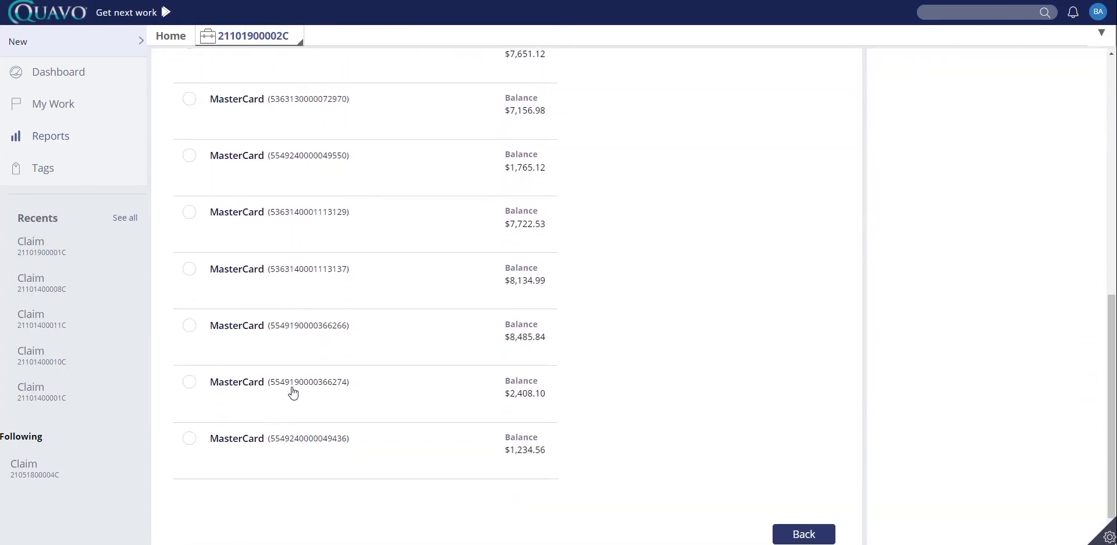
scroll(293, 393, up, 7)
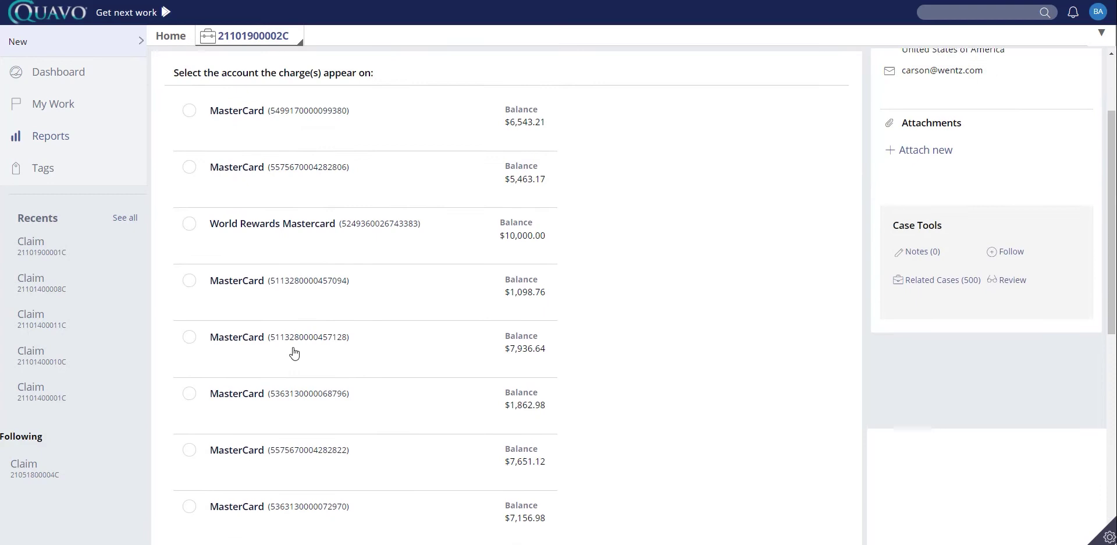
click(248, 186)
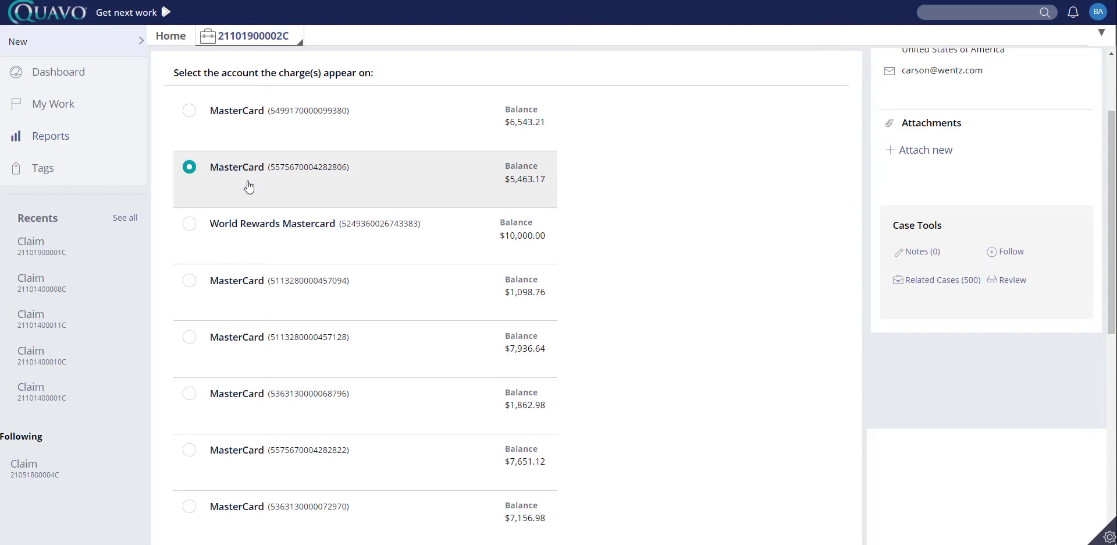
scroll(606, 362, down, 6)
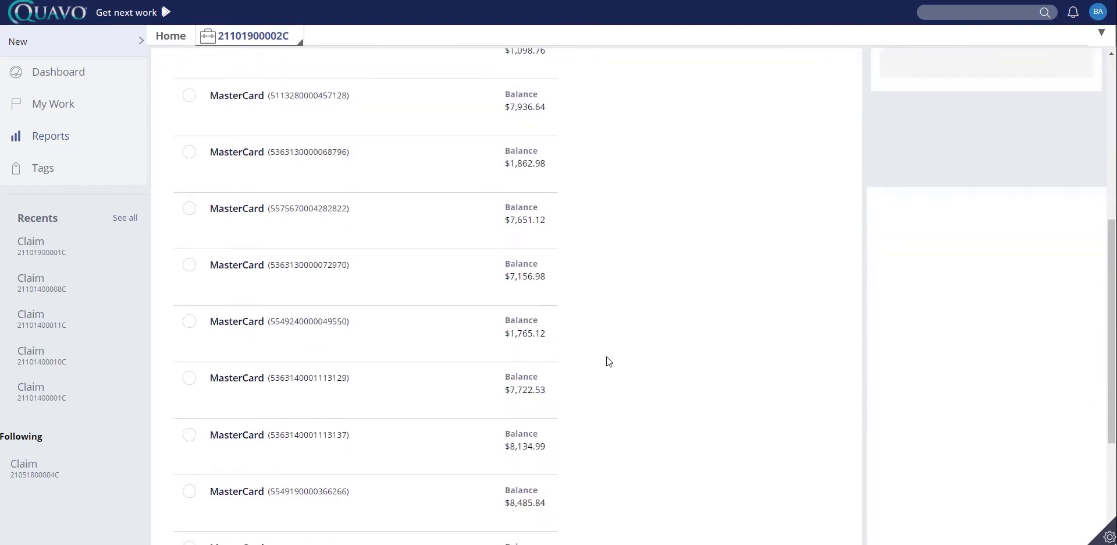
scroll(611, 365, down, 2)
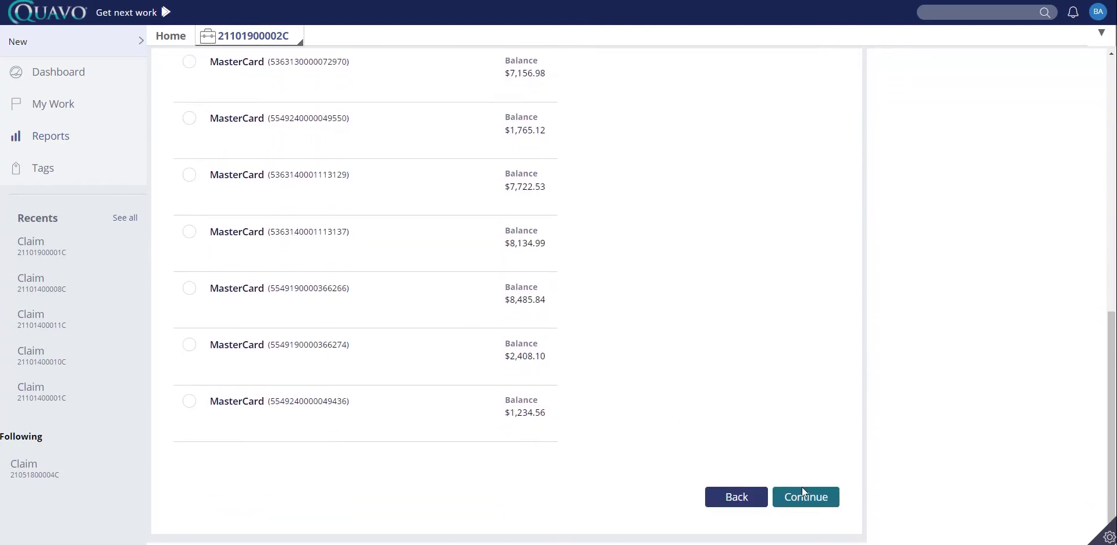
- Continue to the Reason step and choose the purchase-problem dispute option
click(817, 499)
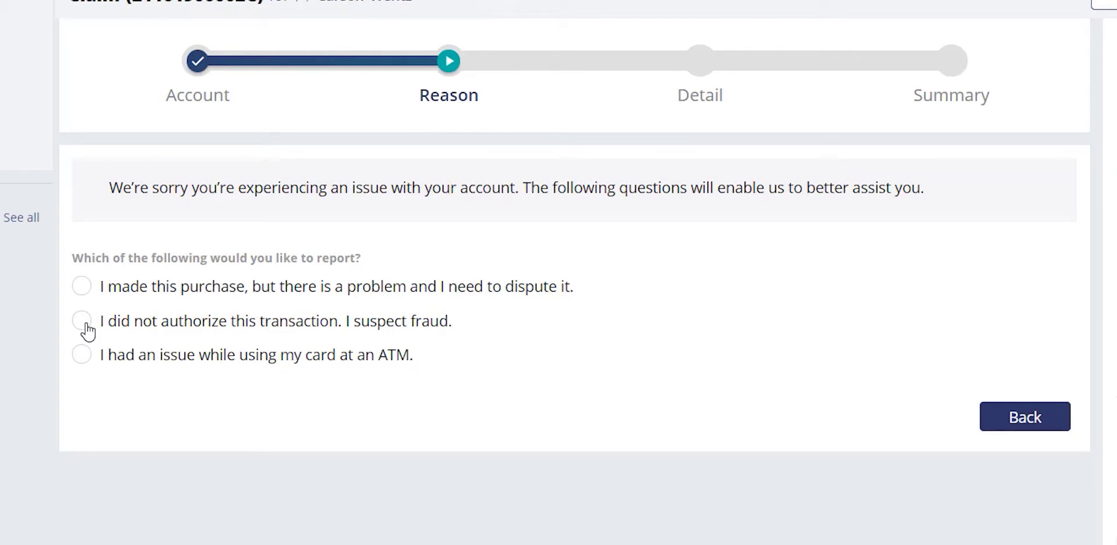
click(85, 285)
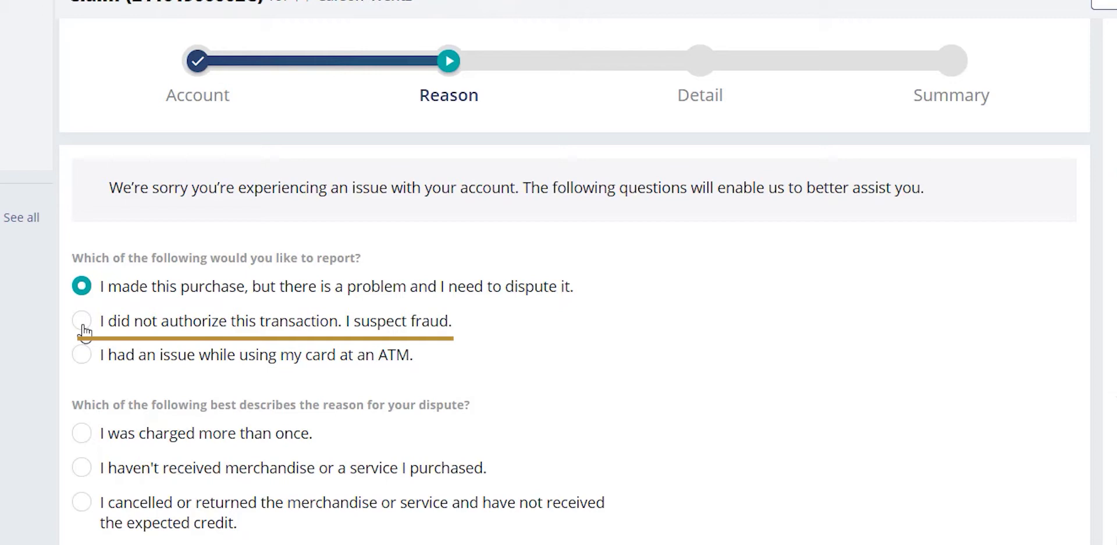
- Mark the charge as unauthorized suspected fraud, with 'I lost my card.' as the reason
click(82, 320)
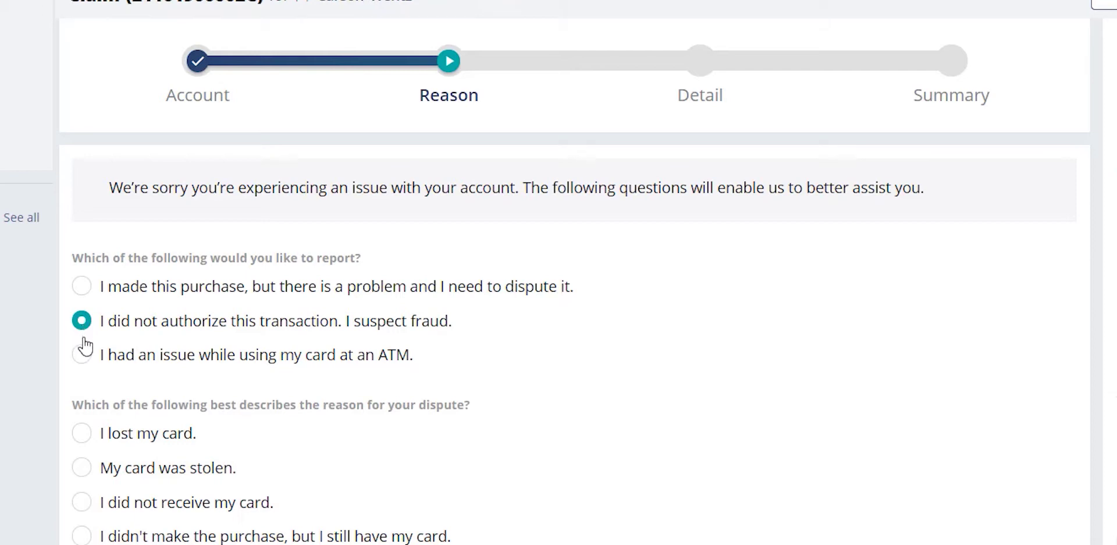
click(85, 437)
scroll(1056, 518, down, 3)
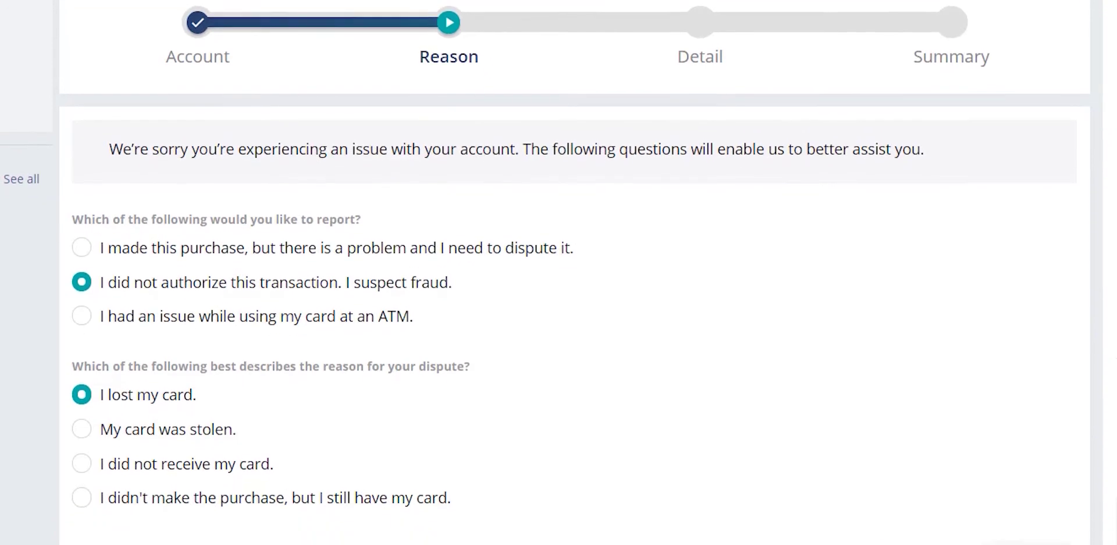
scroll(1056, 517, down, 1)
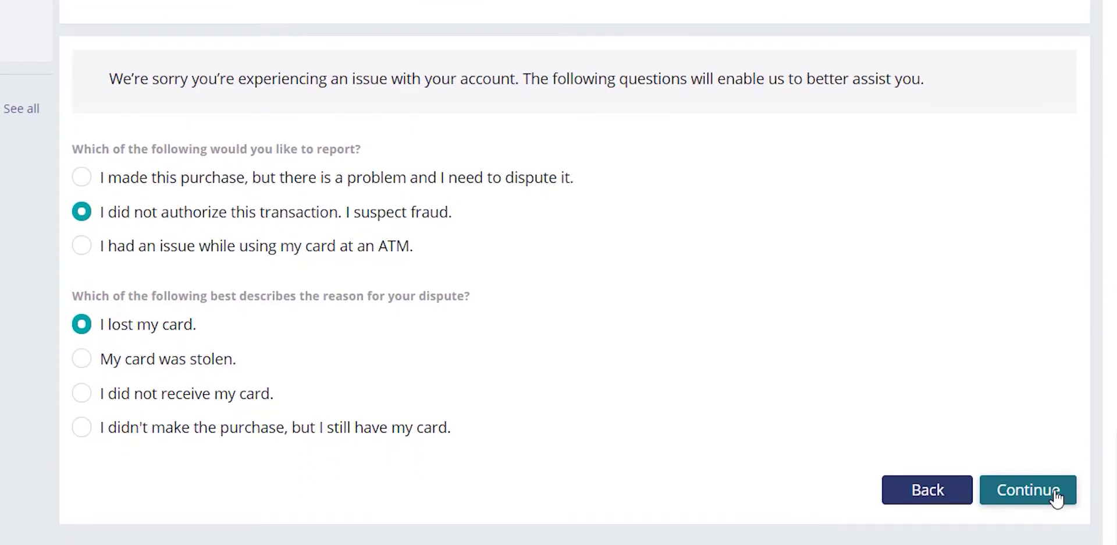
- On the transaction step, search again with the From Date set to 8/6/2019
click(1057, 497)
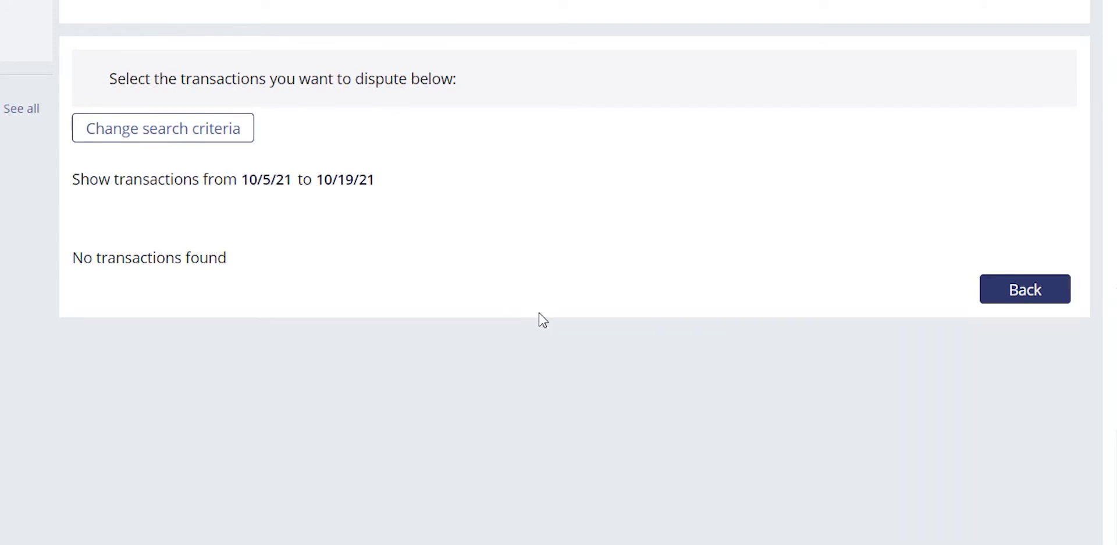
click(195, 145)
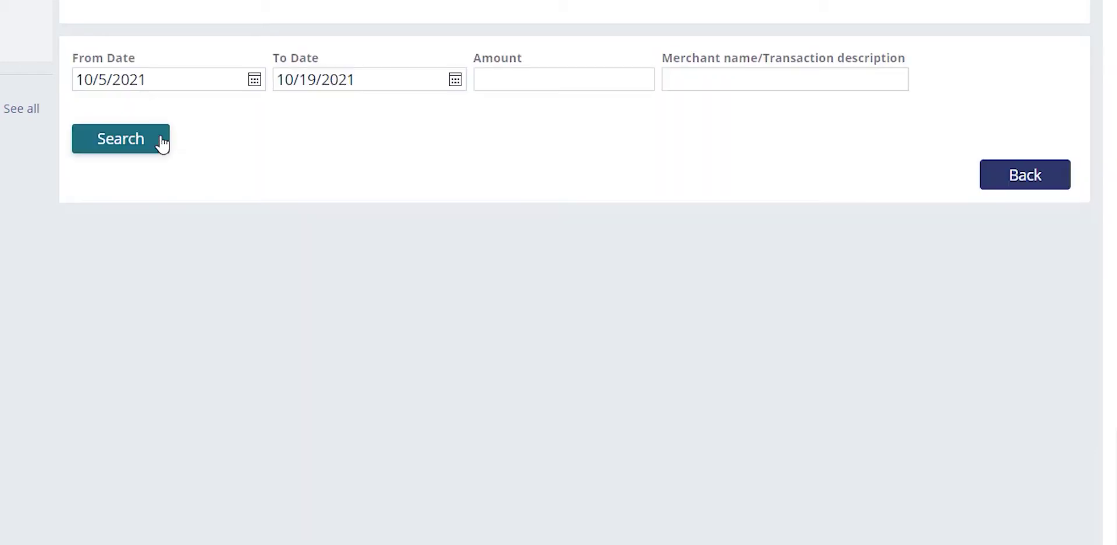
click(224, 86)
click(255, 84)
click(187, 115)
click(187, 115)
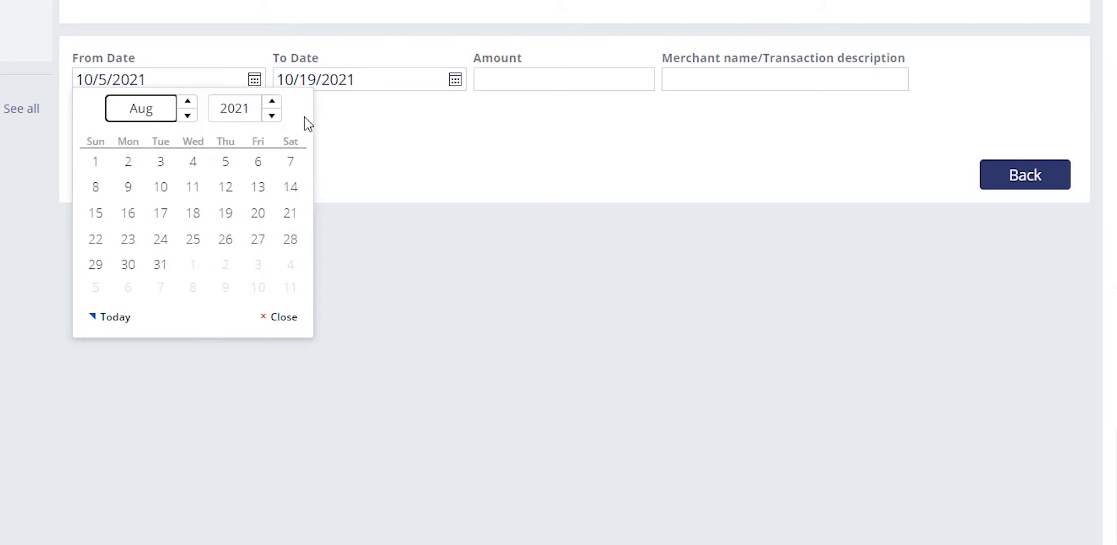
click(271, 114)
click(272, 114)
click(161, 186)
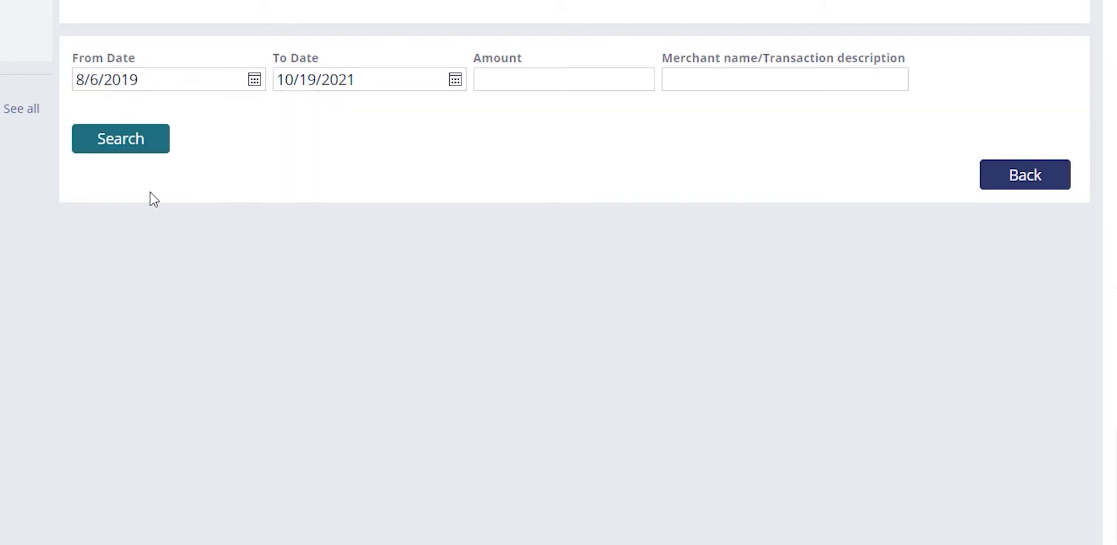
click(128, 147)
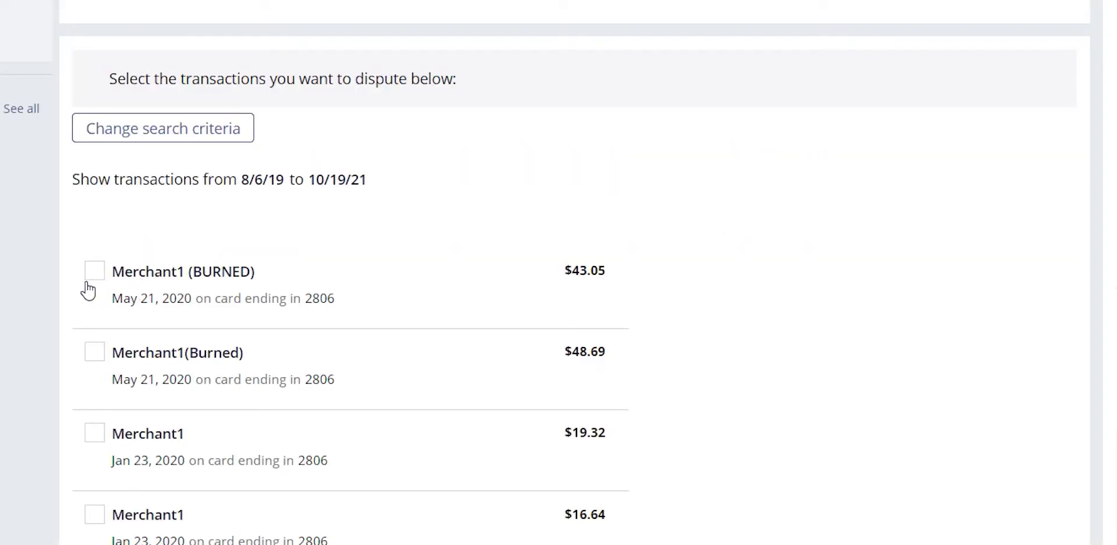
- Select the $43.05 and $48.69 Merchant1 burned charges and continue to Detail
click(91, 280)
click(94, 364)
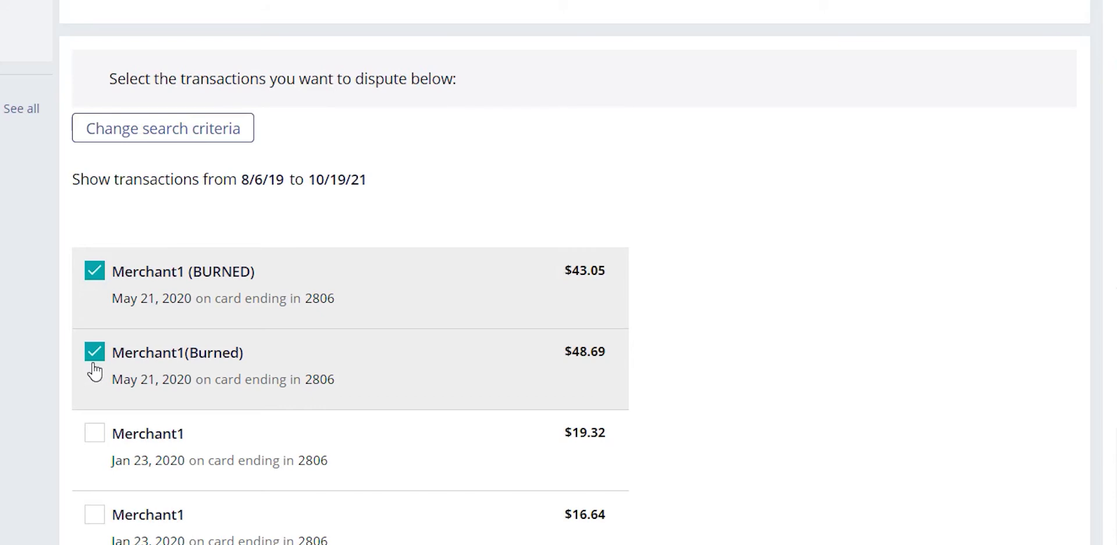
scroll(558, 272, down, 1)
scroll(1012, 357, down, 4)
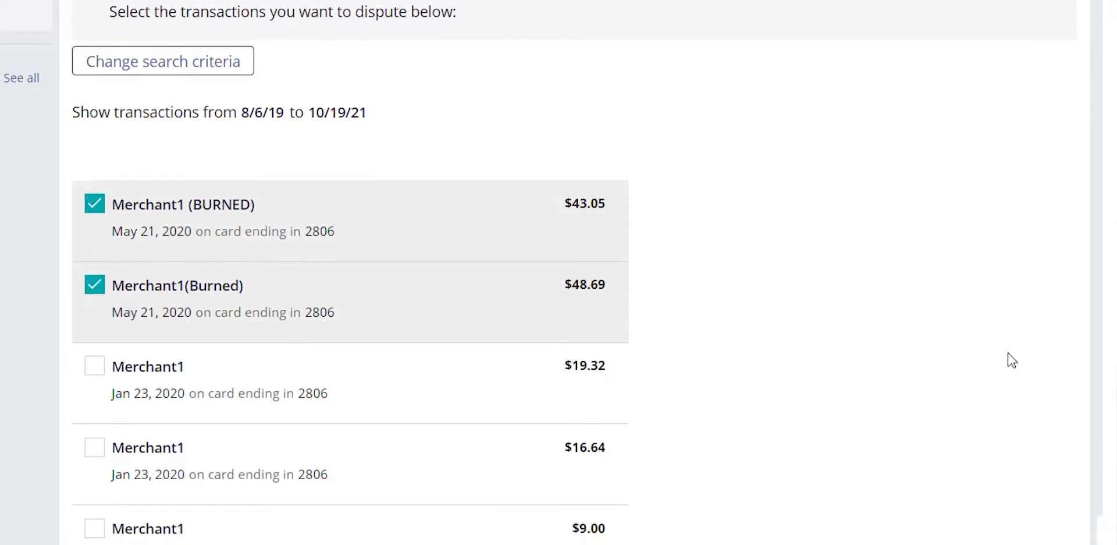
scroll(1012, 361, down, 3)
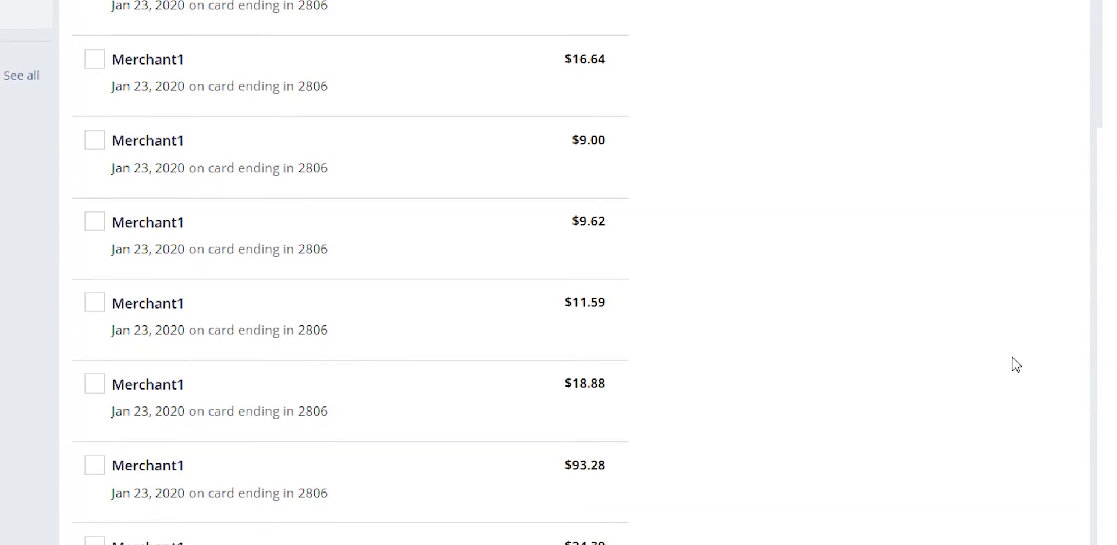
scroll(1015, 369, down, 2)
scroll(1016, 372, down, 2)
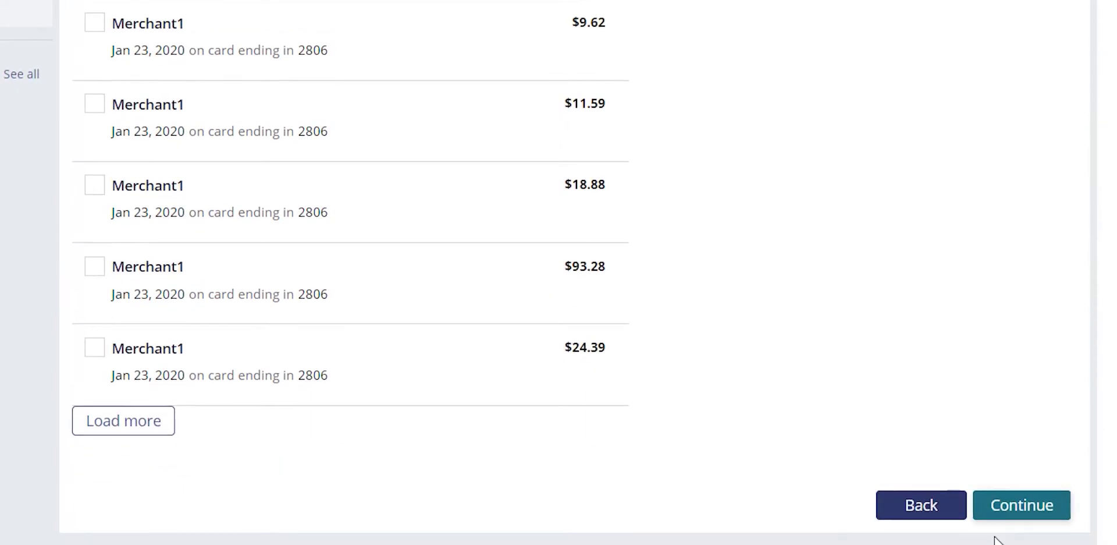
click(1036, 520)
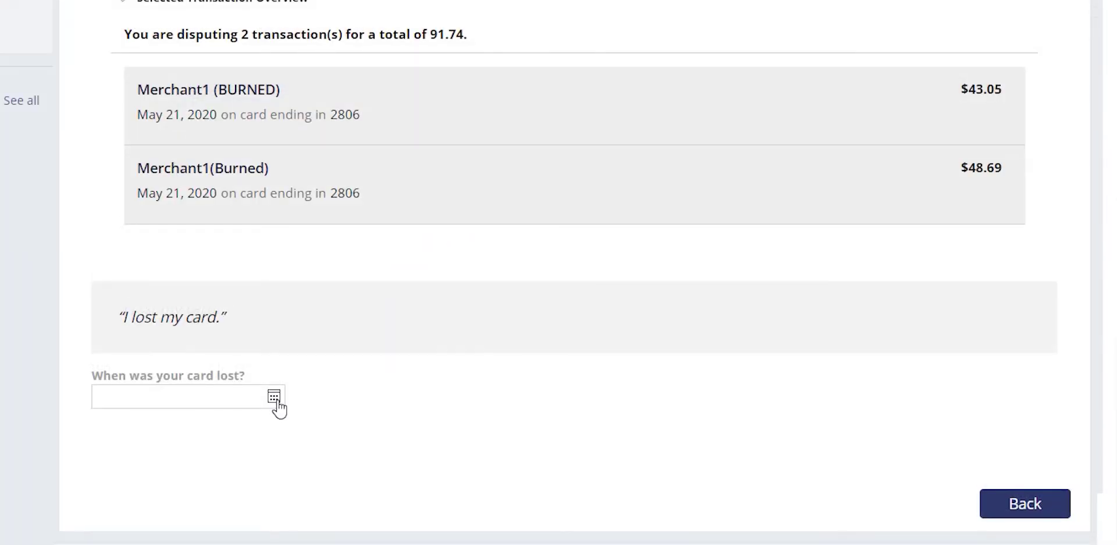
- Set the card loss date to 10/1/2021 and the loss area to Home
click(274, 398)
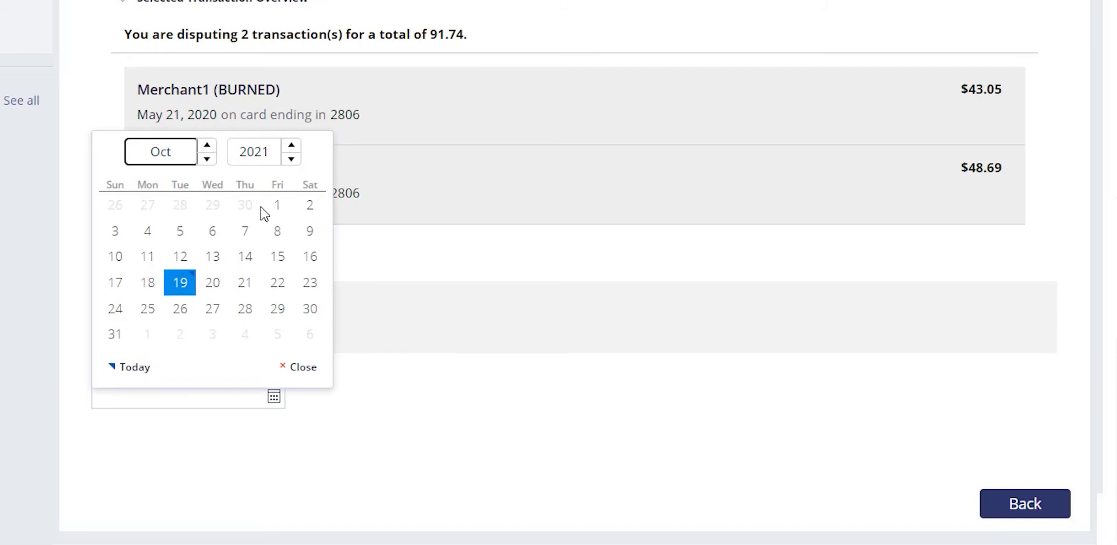
click(277, 206)
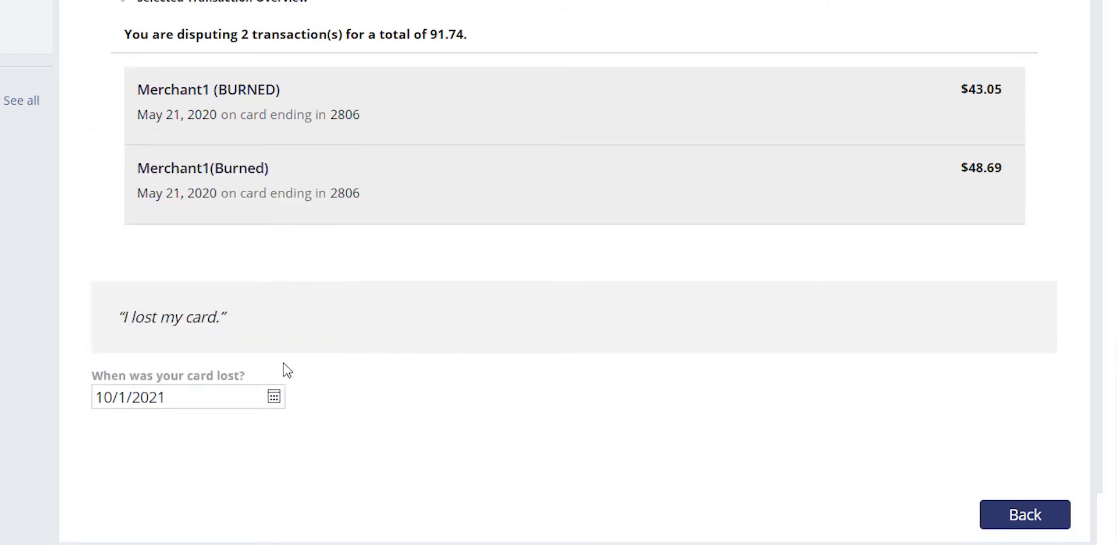
scroll(444, 394, down, 3)
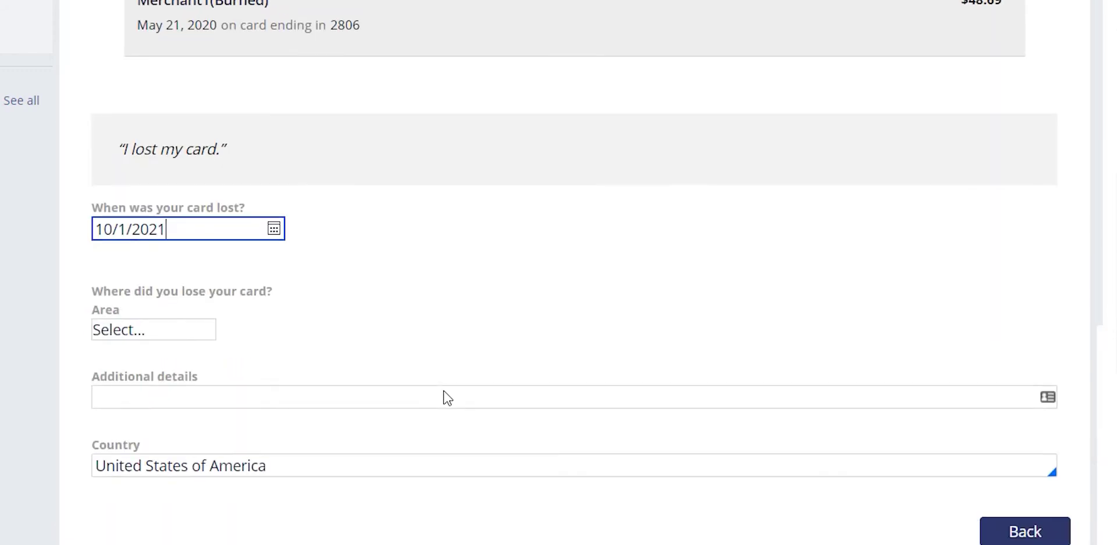
click(188, 340)
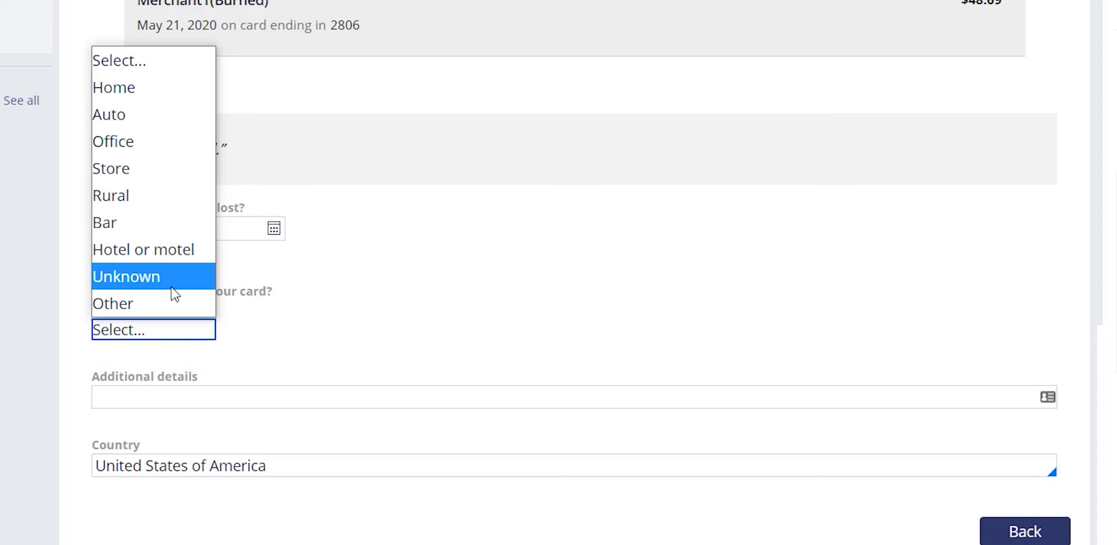
click(113, 87)
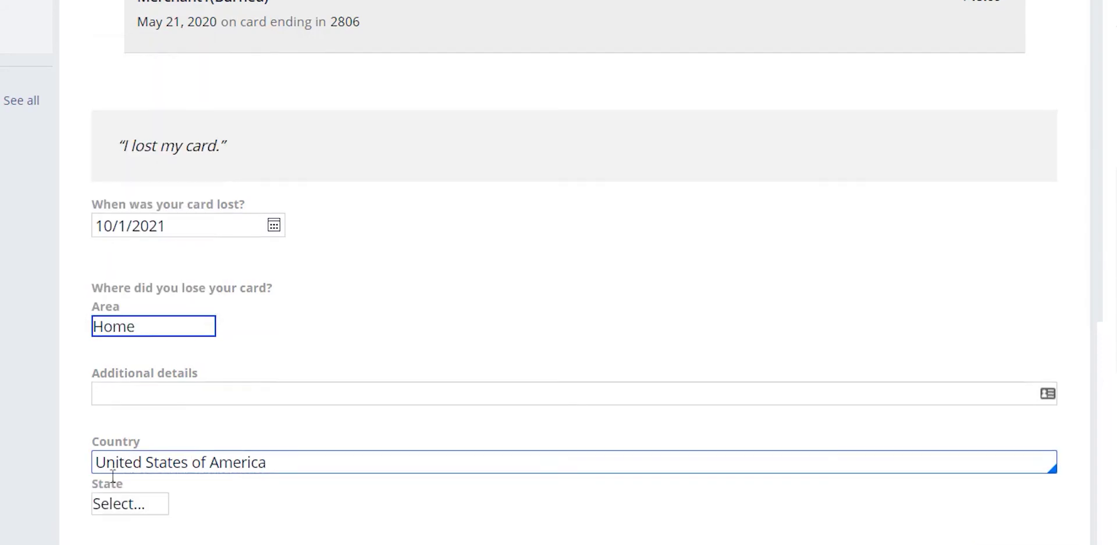
- Set the State where the card was lost to AZ
scroll(116, 442, down, 1)
click(117, 443)
click(119, 446)
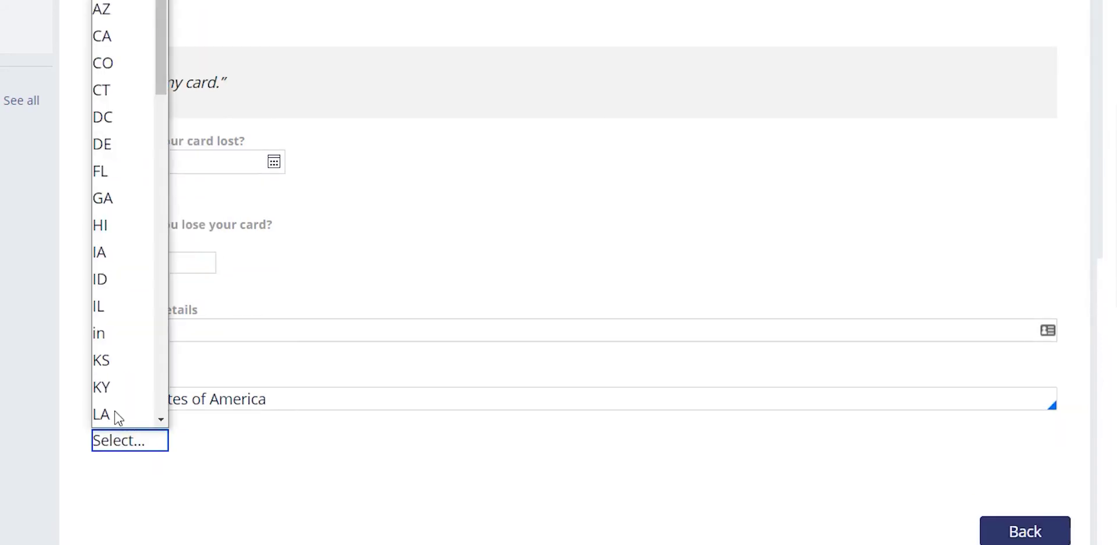
scroll(116, 291, down, 1)
key(a)
key(z)
key(Return)
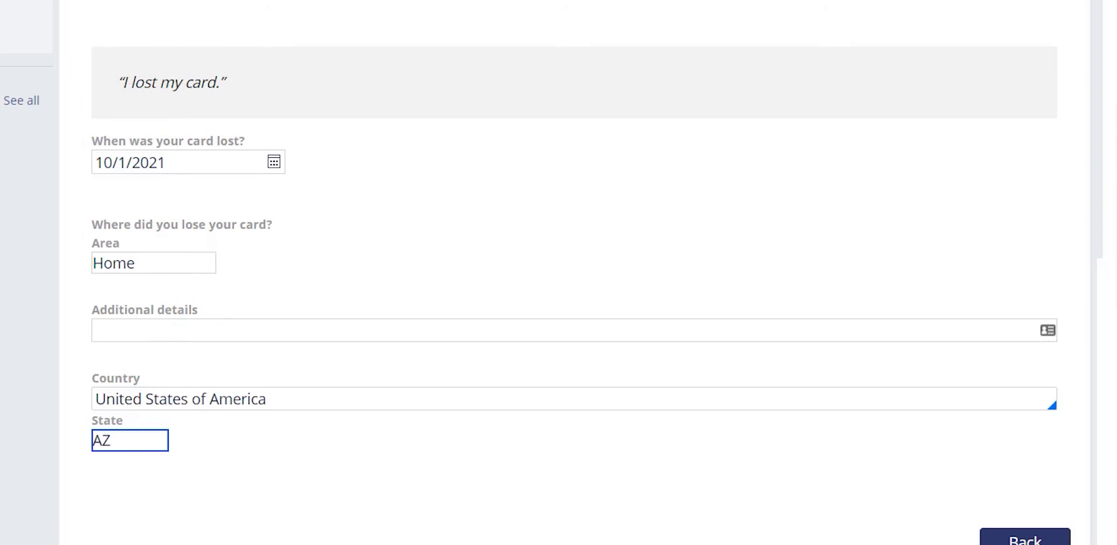
- Answer Yes to anything else lost and enter 'Drivers License $400 Cash'
scroll(406, 352, down, 1)
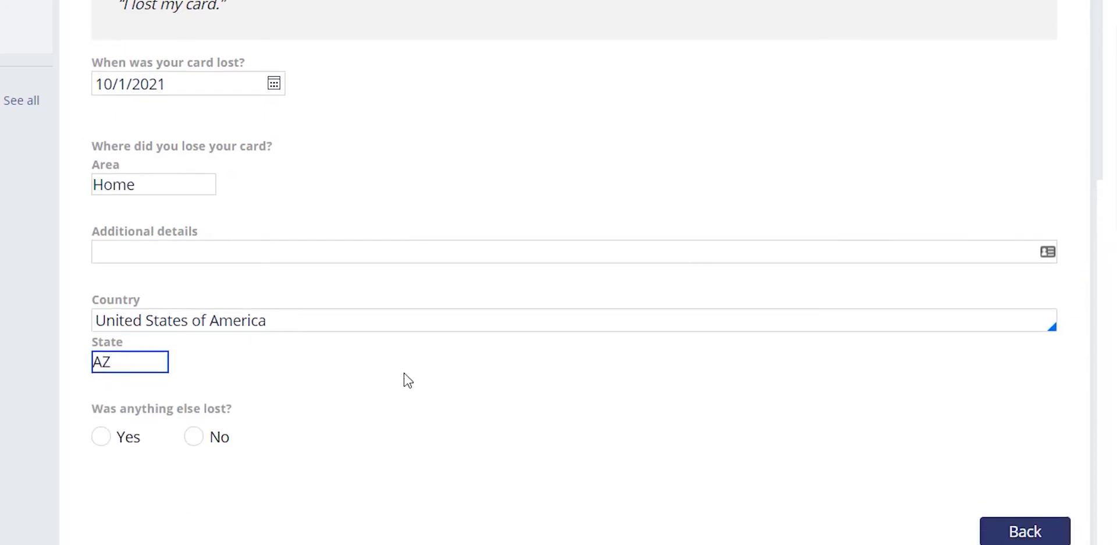
click(107, 448)
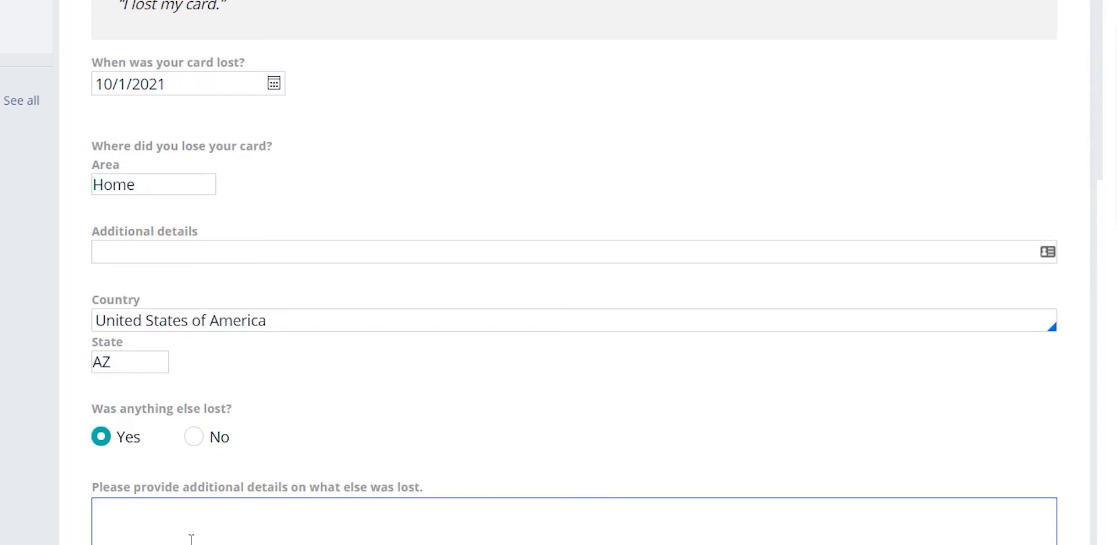
scroll(187, 535, down, 2)
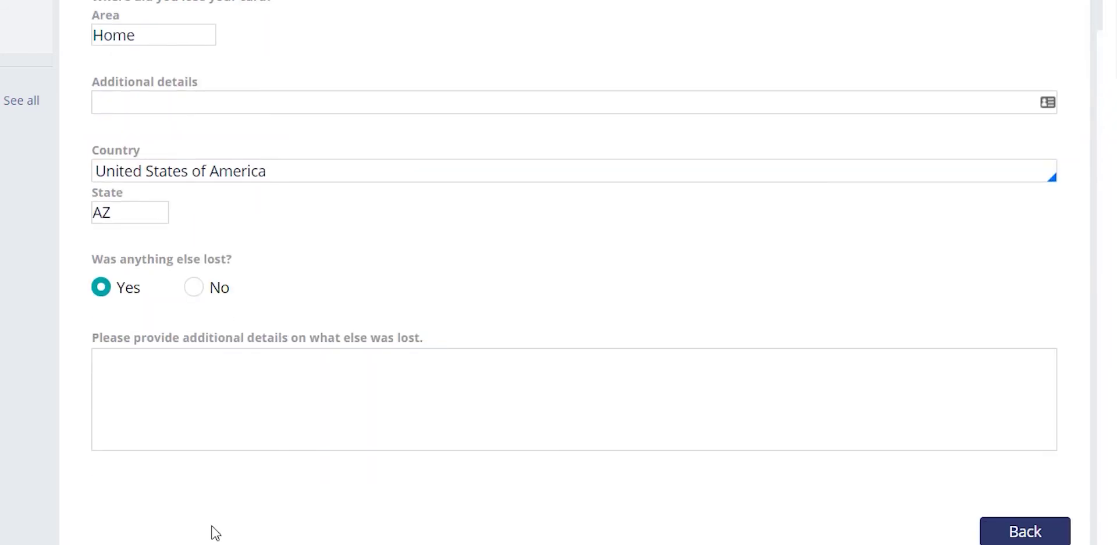
click(129, 426)
click(129, 420)
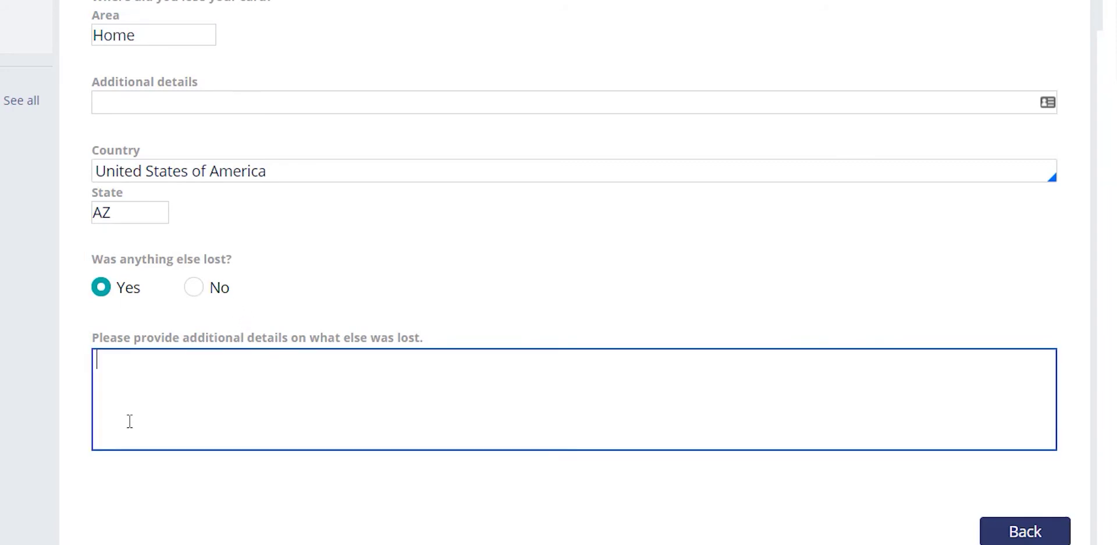
text(Drivers License $)
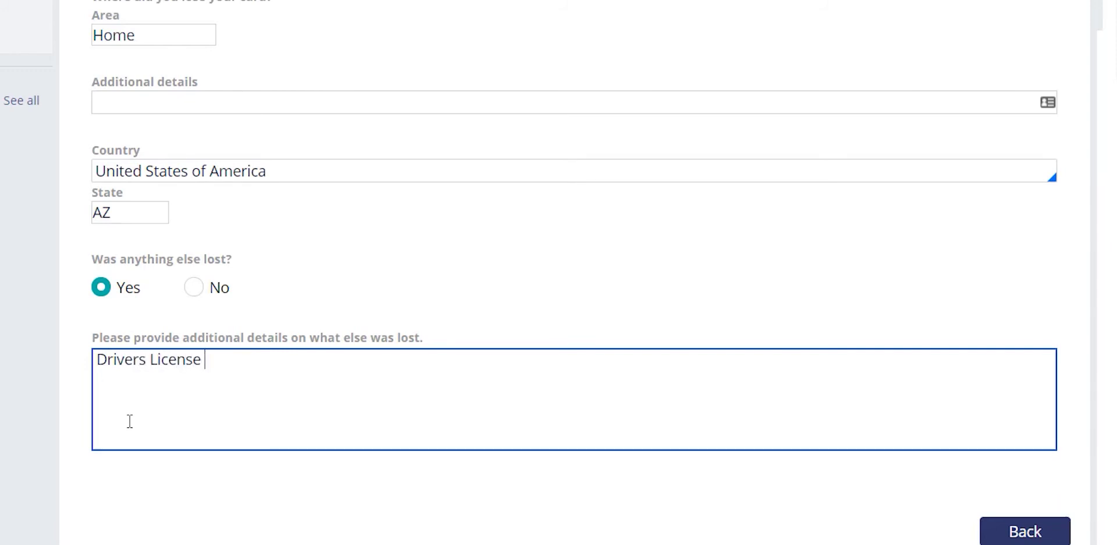
text(400 Cash)
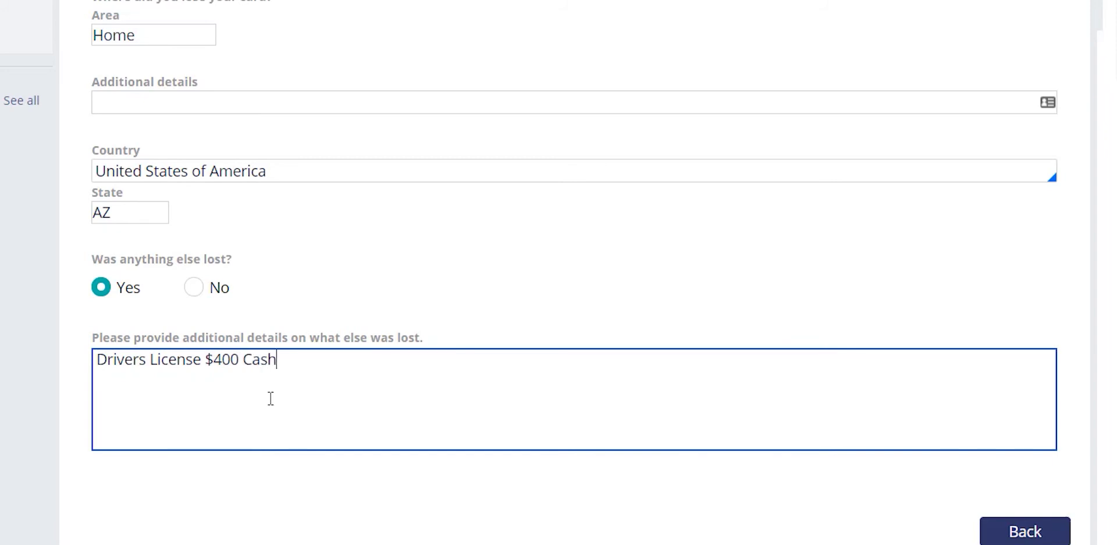
click(463, 280)
- Answer No to receiving a replacement card
scroll(466, 302, down, 3)
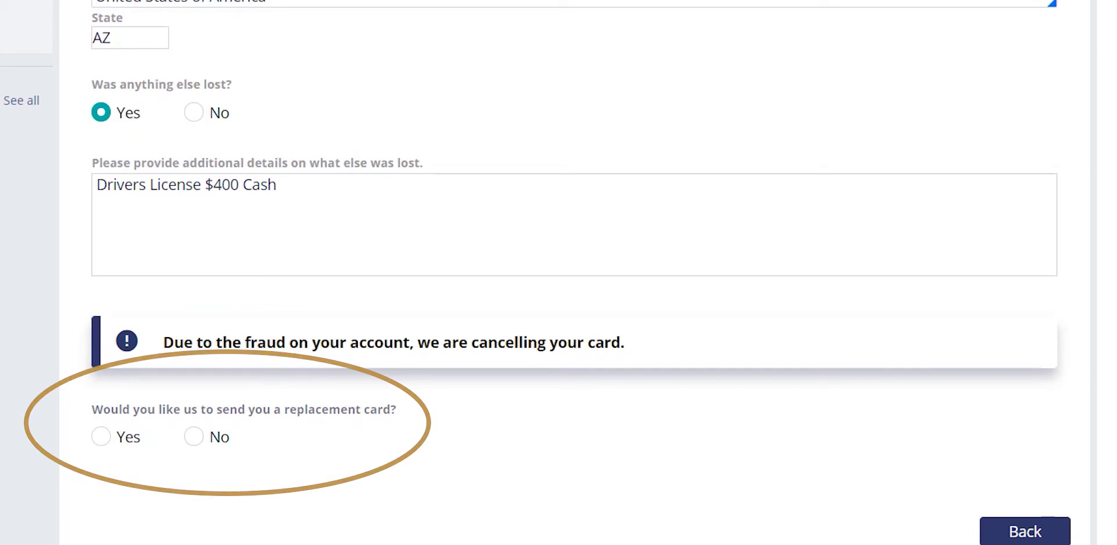
click(194, 436)
scroll(194, 436, down, 3)
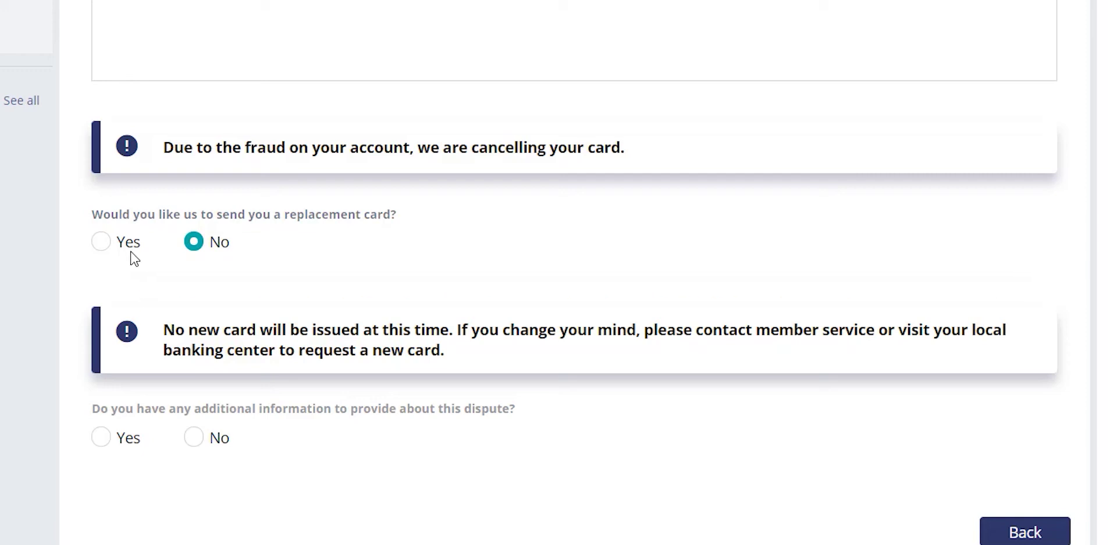
- Switch to Yes for a replacement with Standard (7-10 Business Days) delivery; answer No to additional information
click(102, 242)
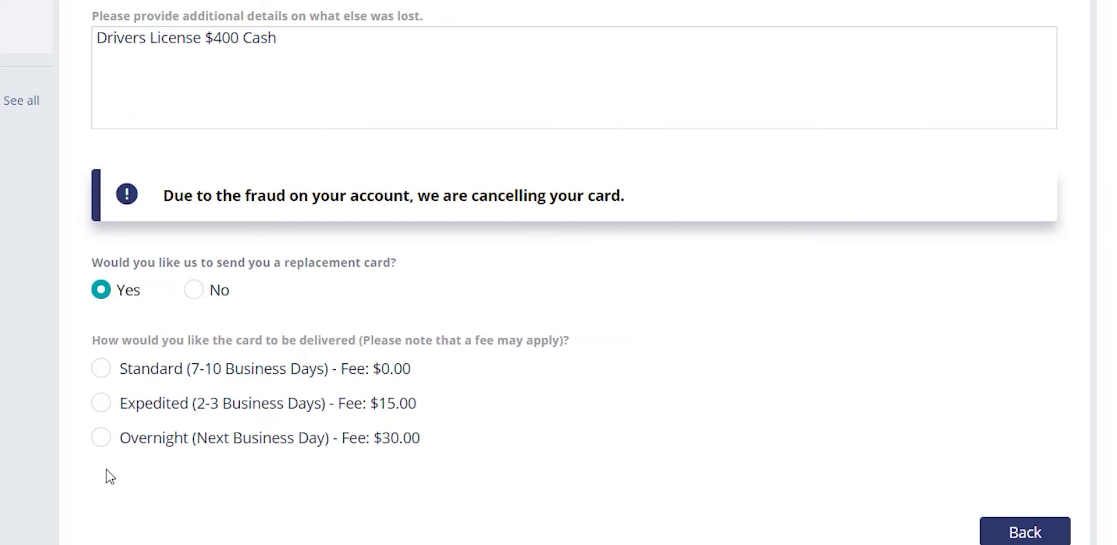
click(107, 372)
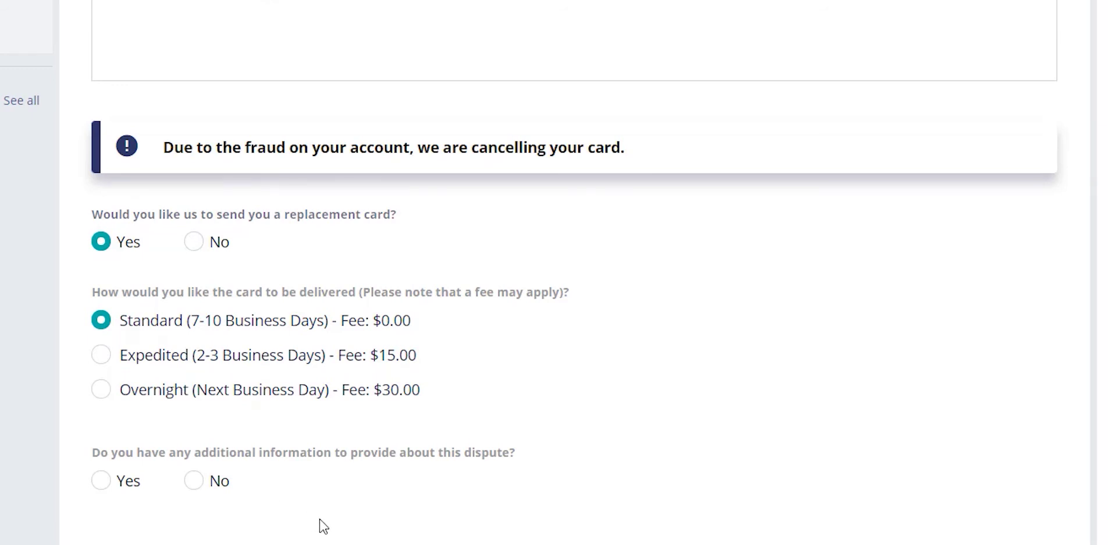
scroll(320, 519, down, 1)
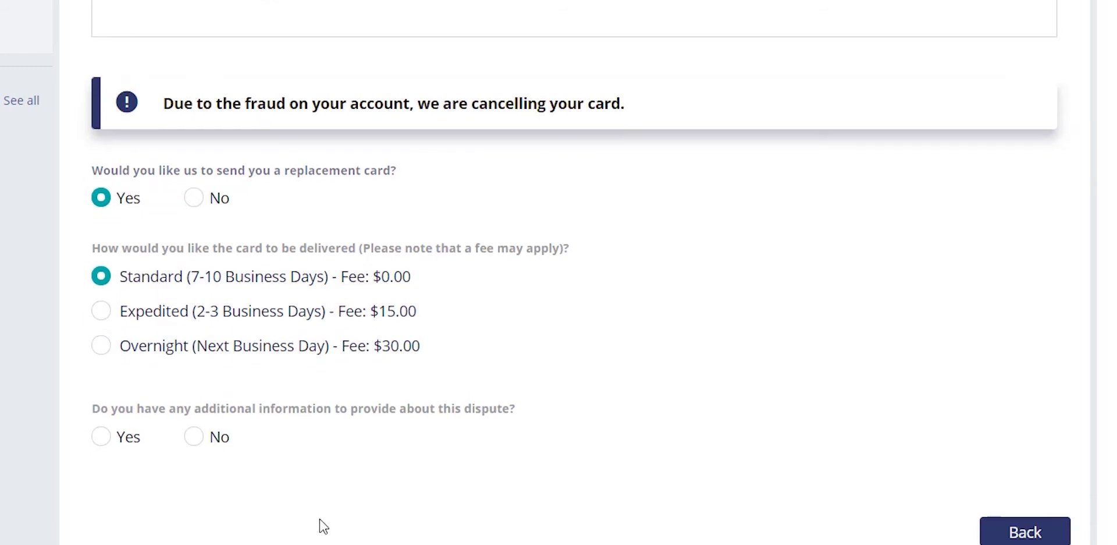
click(208, 438)
- Continue to the Summary listing the $43.05 and $48.69 Merchant1 charges from May 21, 2020
click(1020, 533)
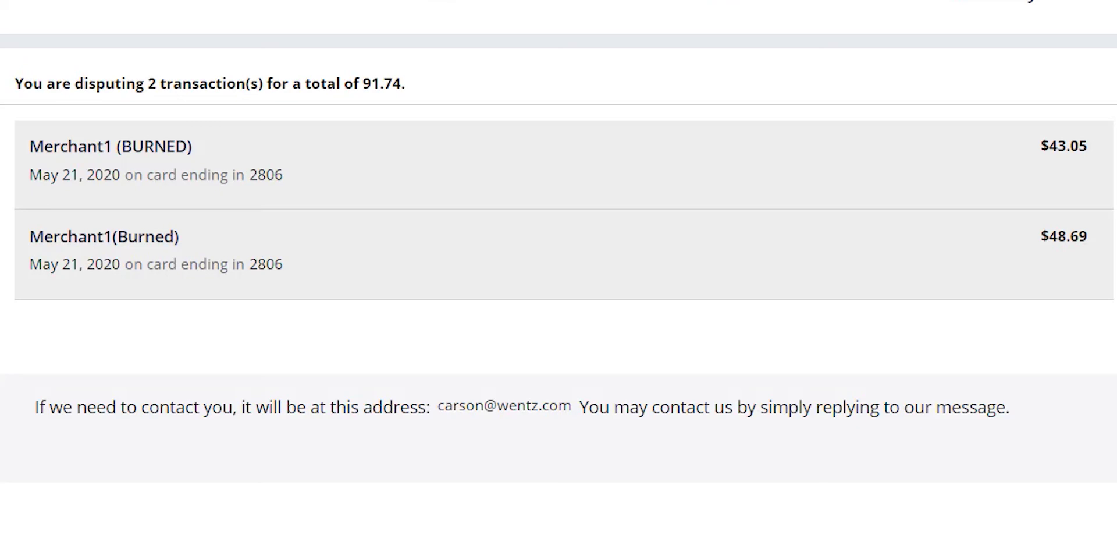
- Submit the dispute so the $91.74 confirmation letter with temporary credit appears
click(1068, 544)
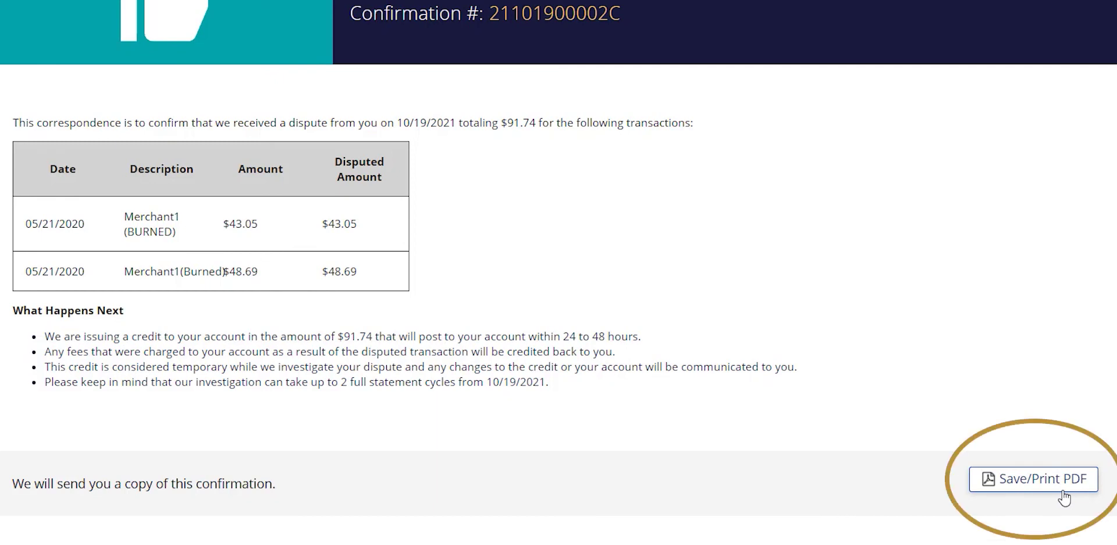
- Save the dispute confirmation letter as a PDF
click(1064, 497)
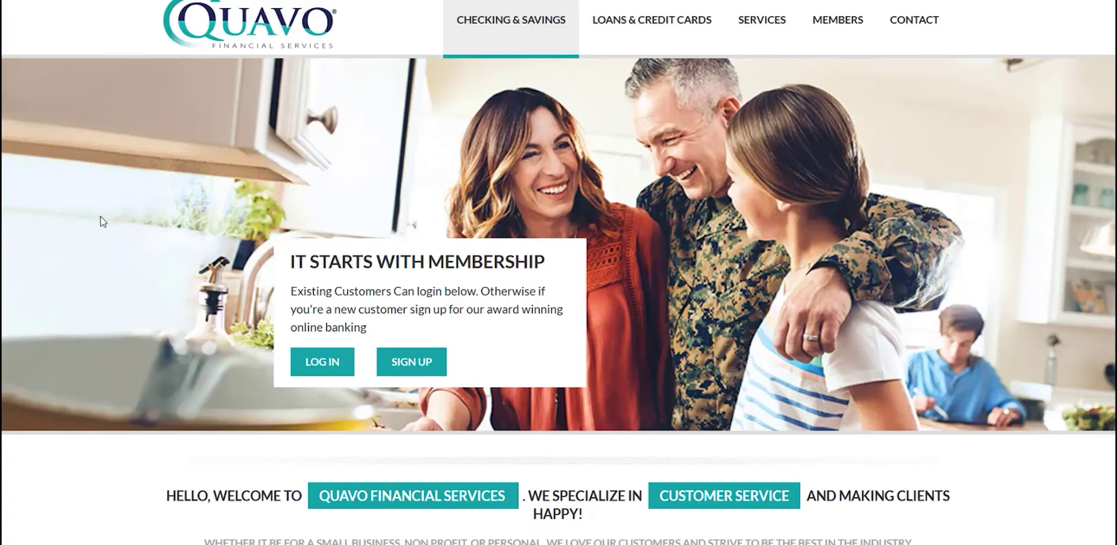
- Log in with the saved username and the account password, then scroll through Recent Transactions
click(341, 364)
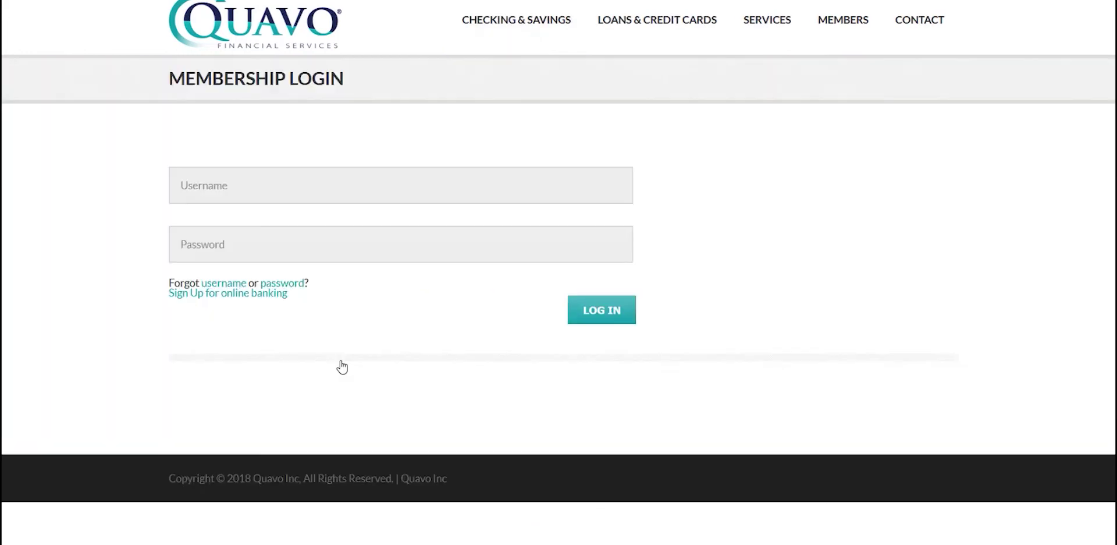
click(222, 195)
click(228, 223)
click(228, 242)
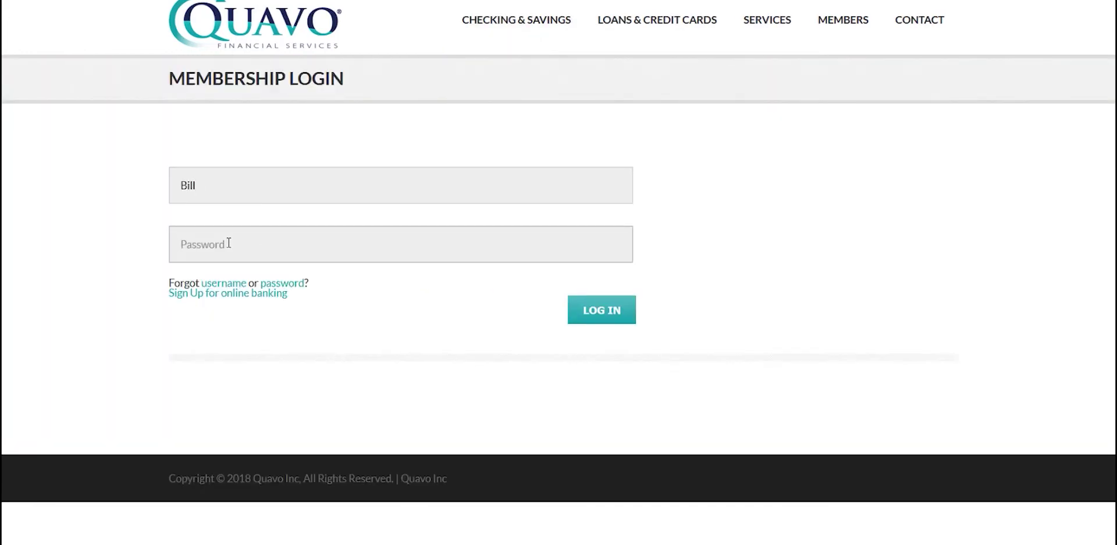
text(password)
key(Return)
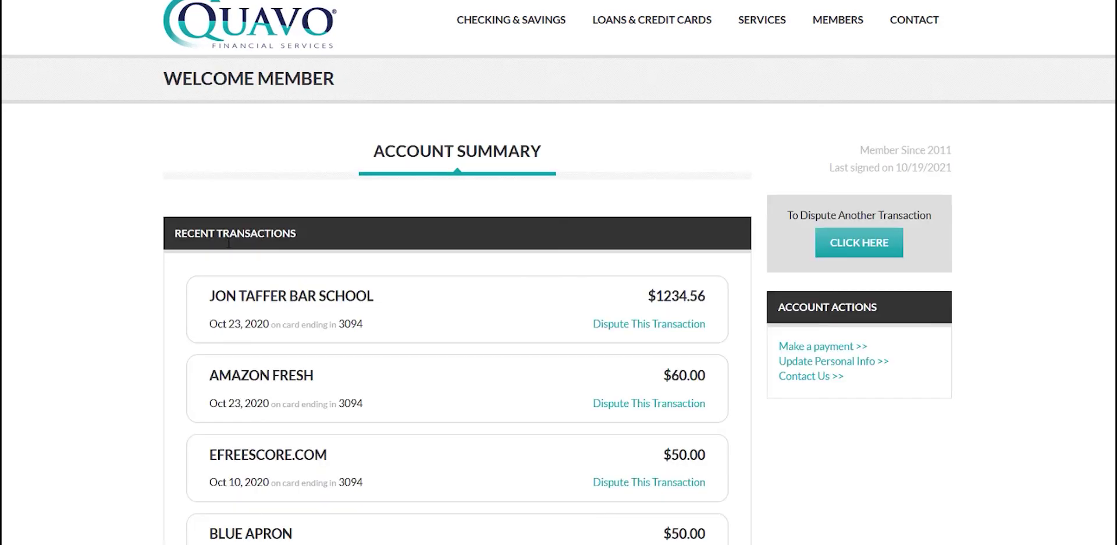
scroll(228, 242, down, 3)
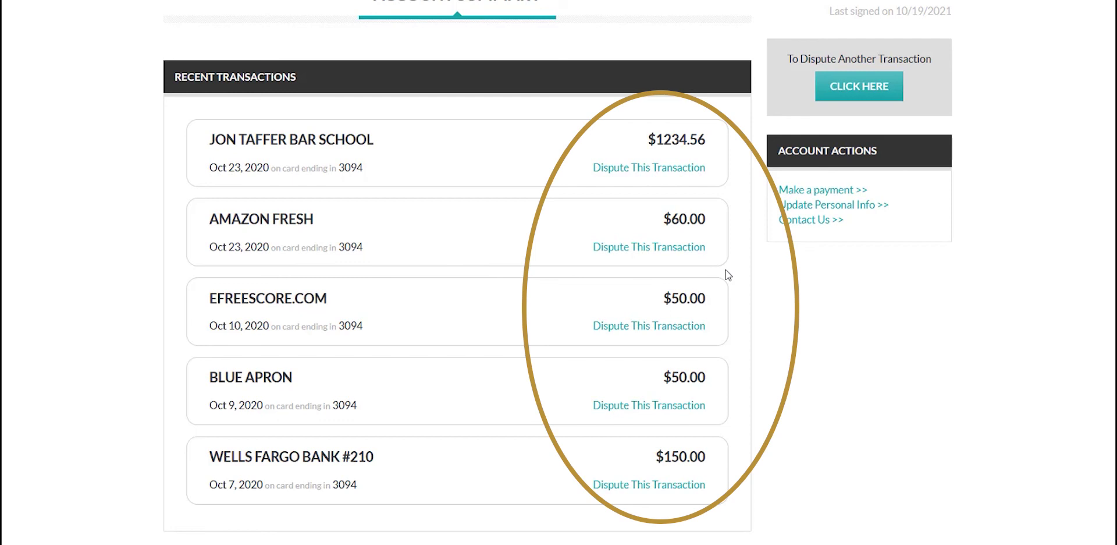
scroll(727, 314, down, 1)
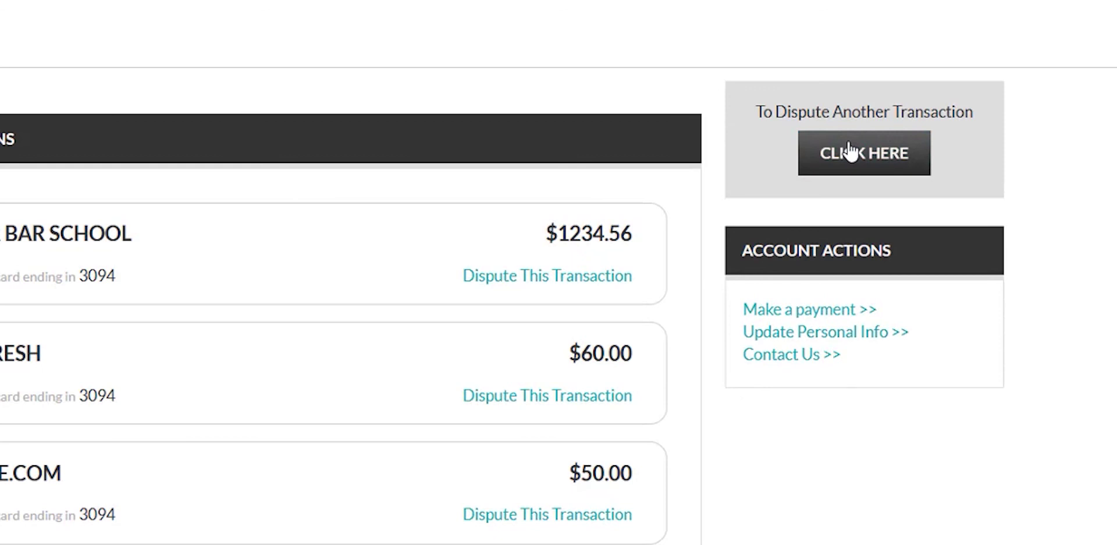
- Start a new dispute as an unauthorized transaction with a lost card and continue to Detail
click(850, 152)
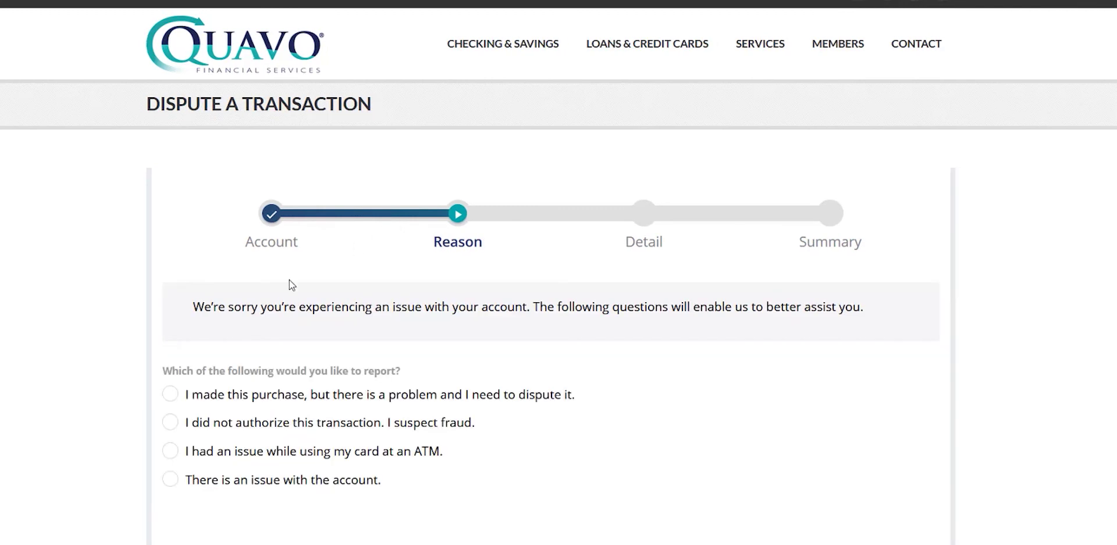
click(188, 425)
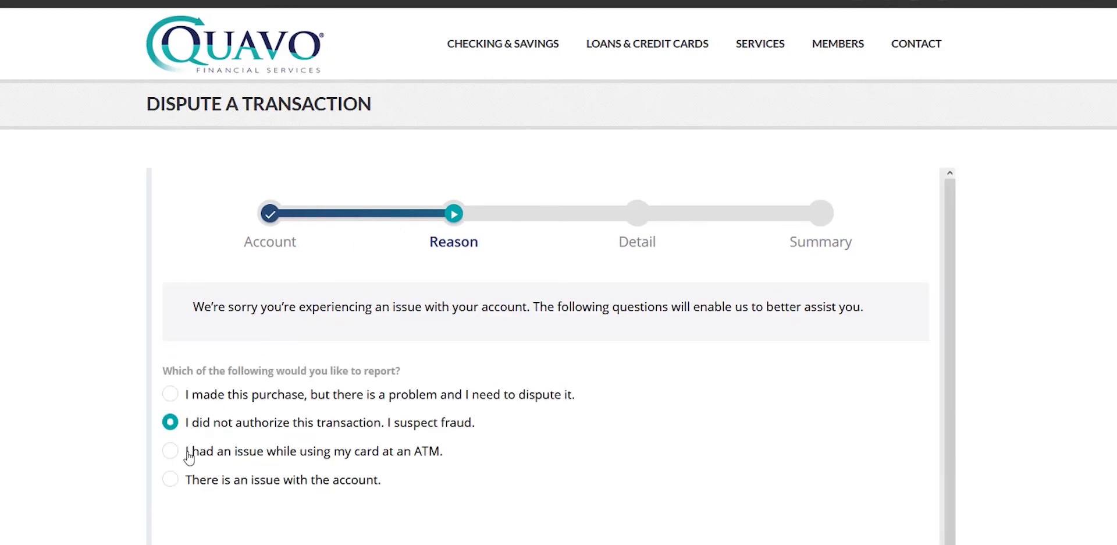
scroll(466, 491, down, 4)
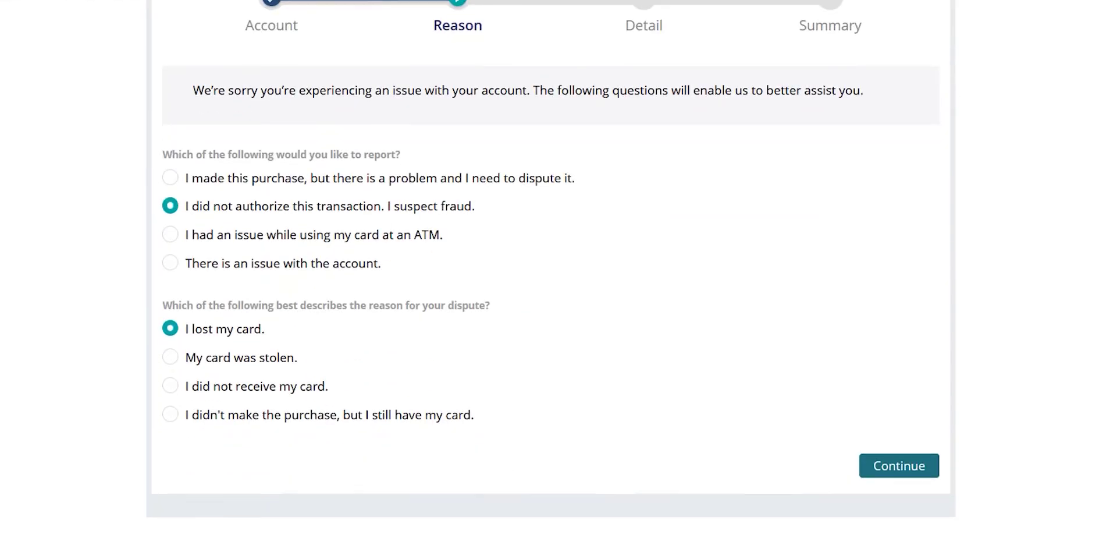
click(898, 466)
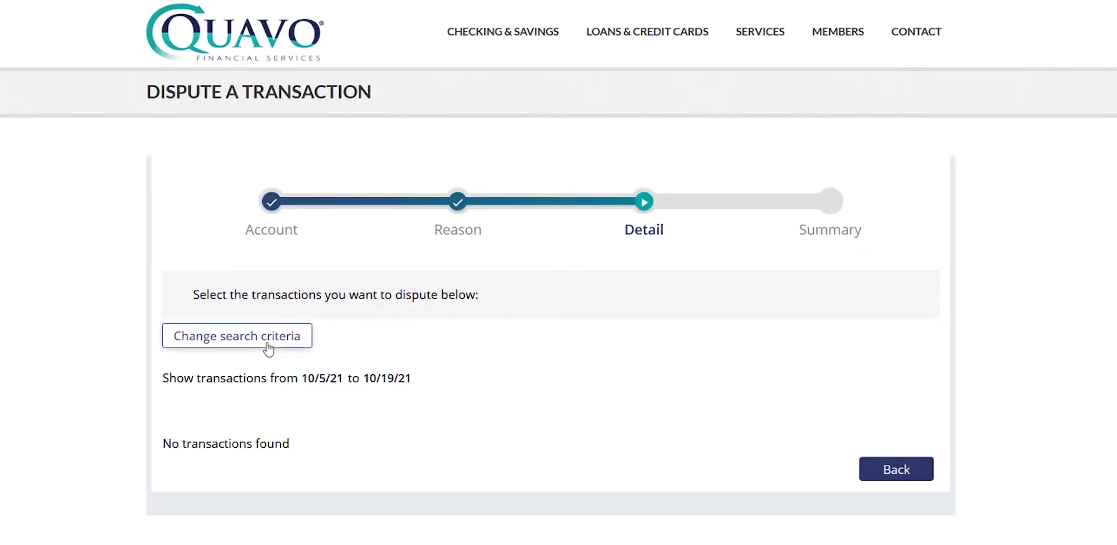
- Widen the transaction search to a From Date of 10/3/2019
click(268, 349)
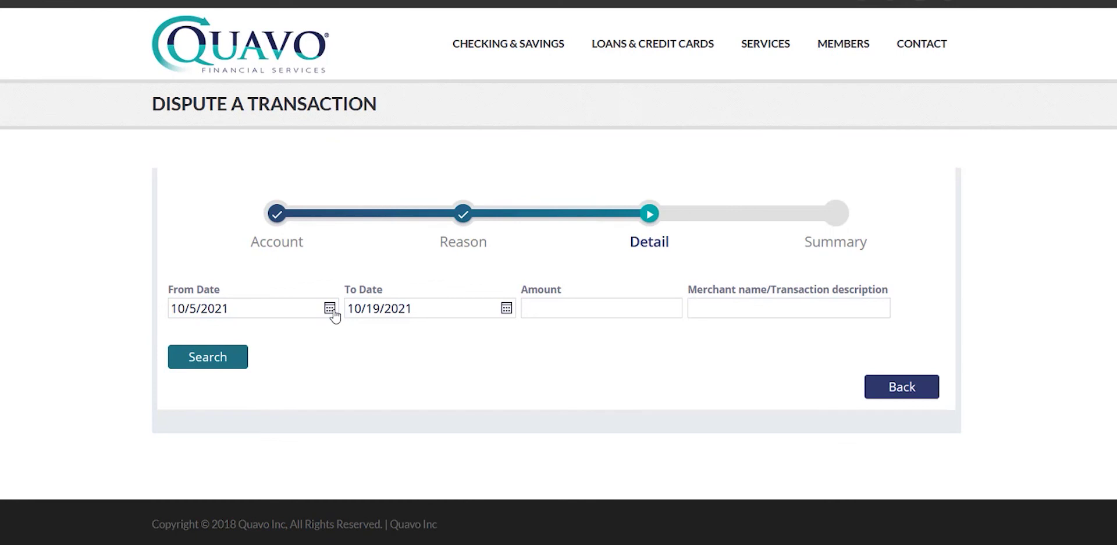
click(330, 308)
click(341, 211)
click(341, 211)
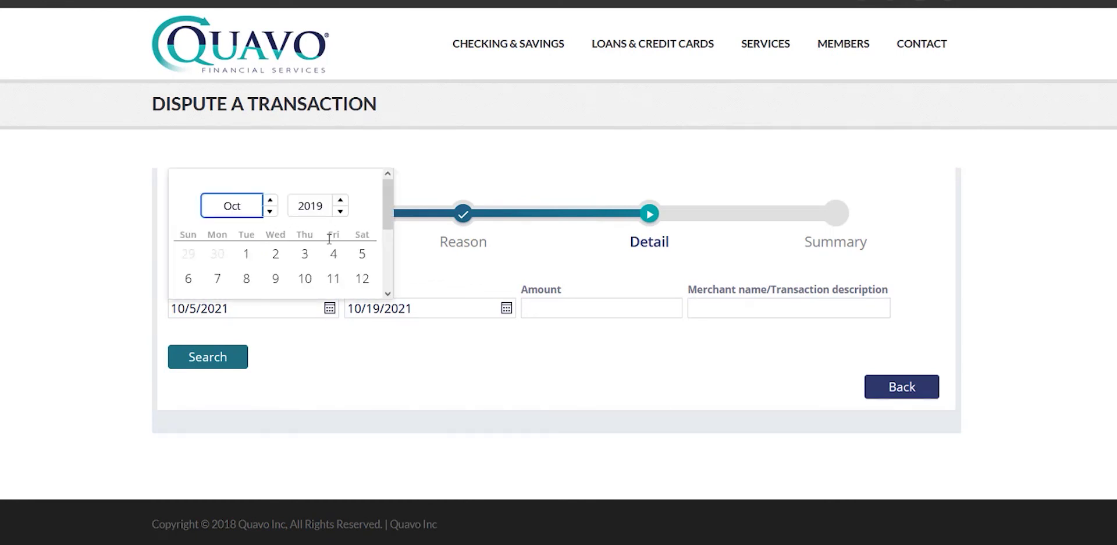
click(304, 254)
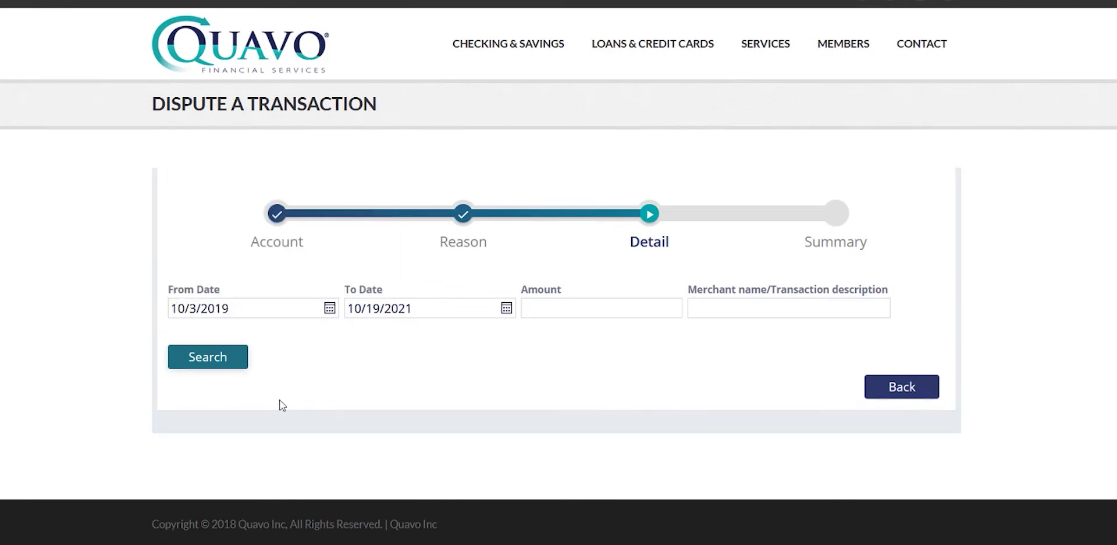
scroll(338, 422, down, 7)
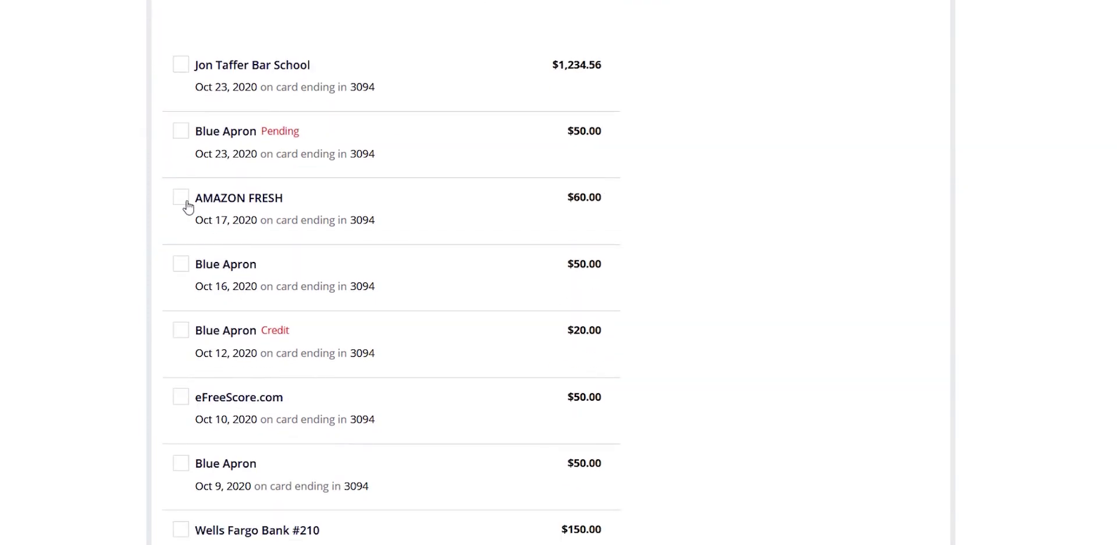
- Select the AMAZON FRESH $60.00 transaction and record the card lost on 10/10/2021
click(183, 199)
scroll(675, 384, down, 5)
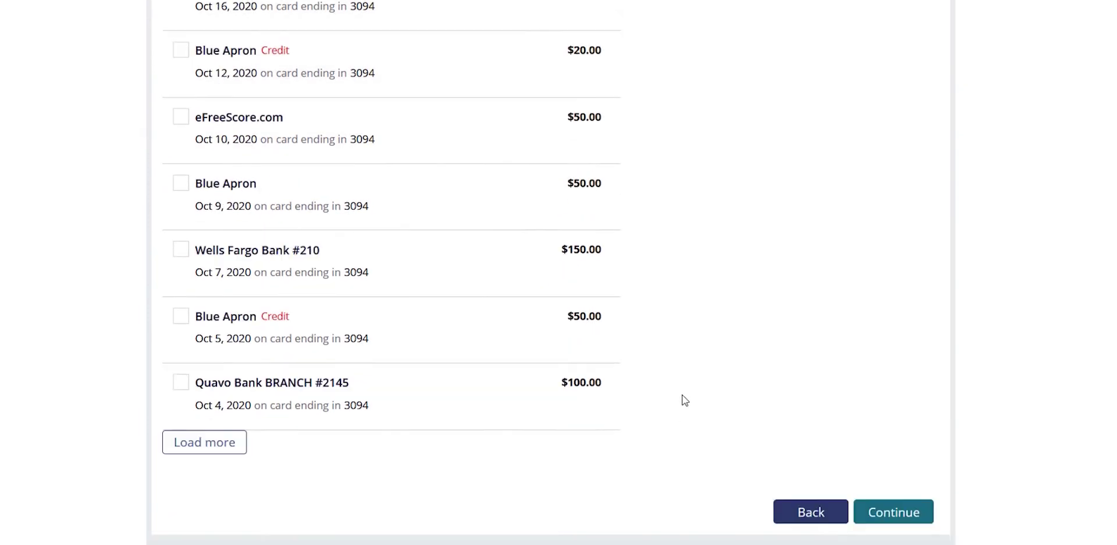
click(905, 474)
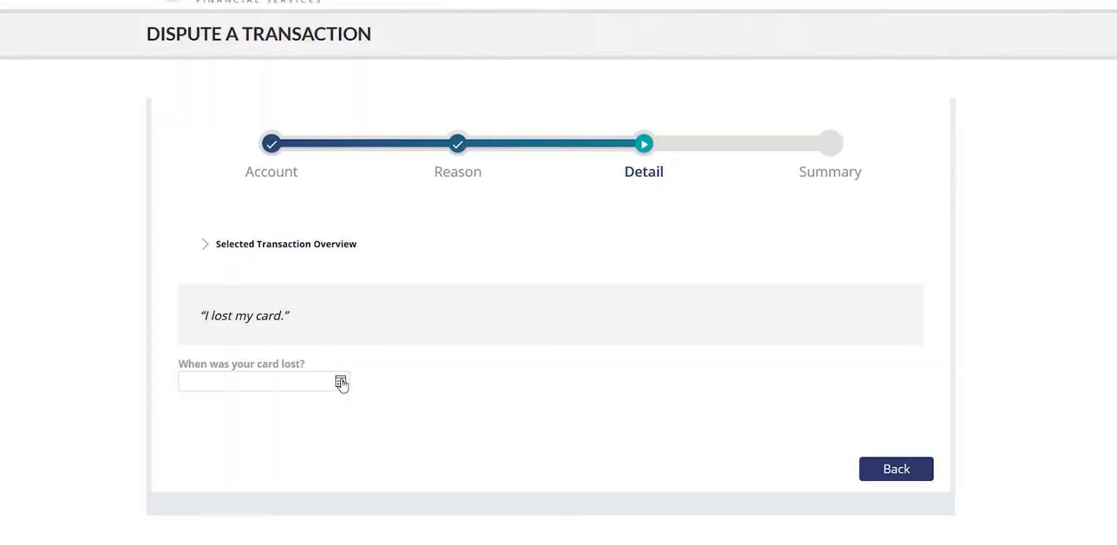
click(341, 382)
click(196, 270)
- Record the card as lost at Home and pick the state from the list
scroll(285, 361, down, 3)
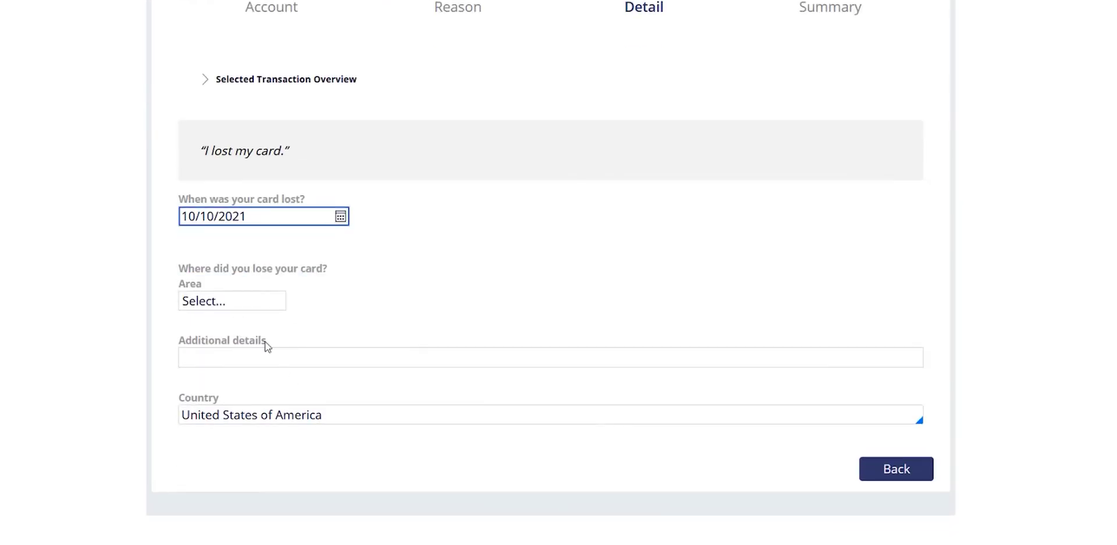
click(236, 298)
click(234, 346)
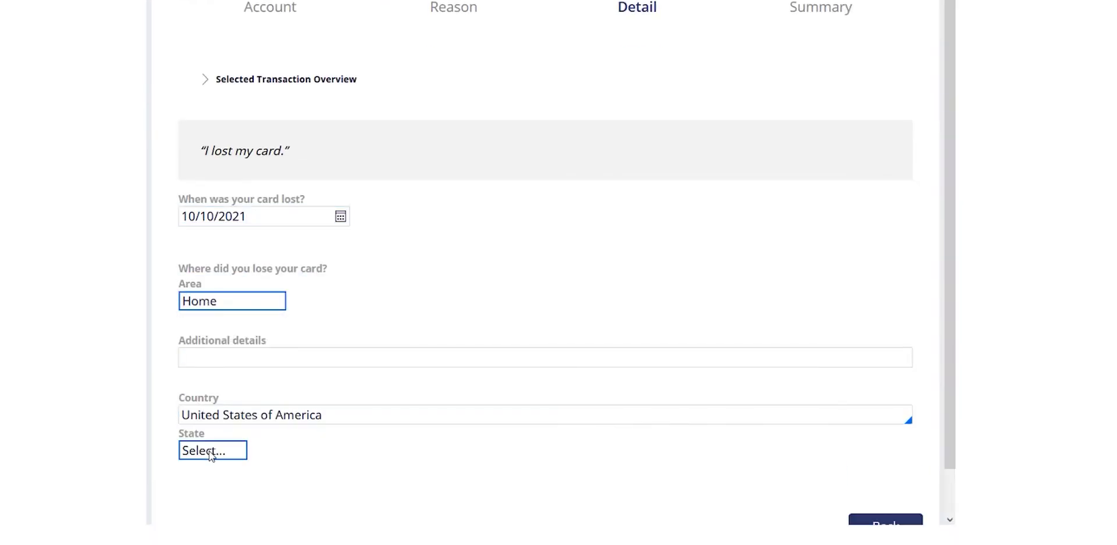
click(212, 452)
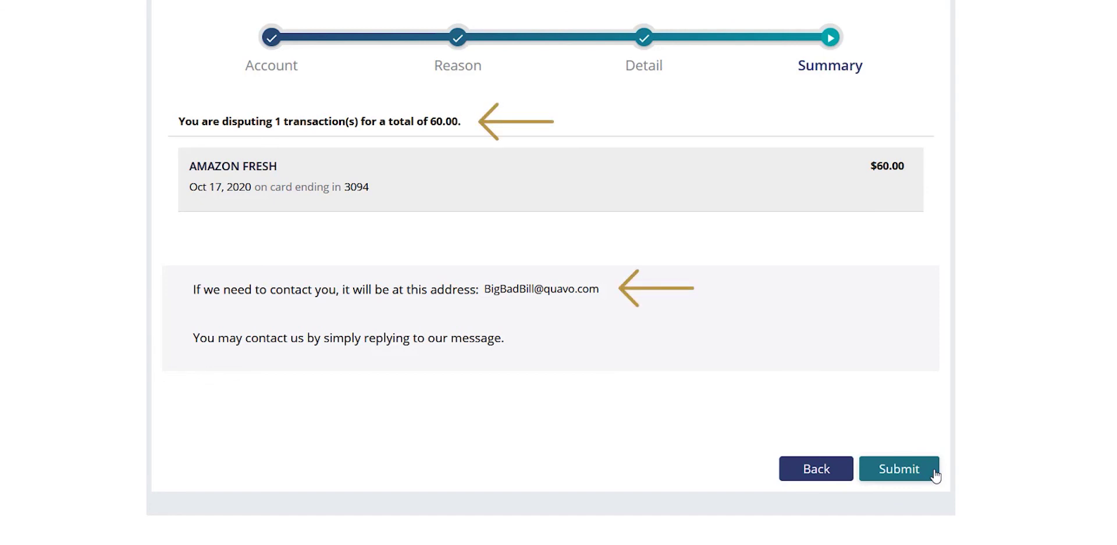
- Submit the AMAZON FRESH $60.00 dispute from the Summary page
click(935, 475)
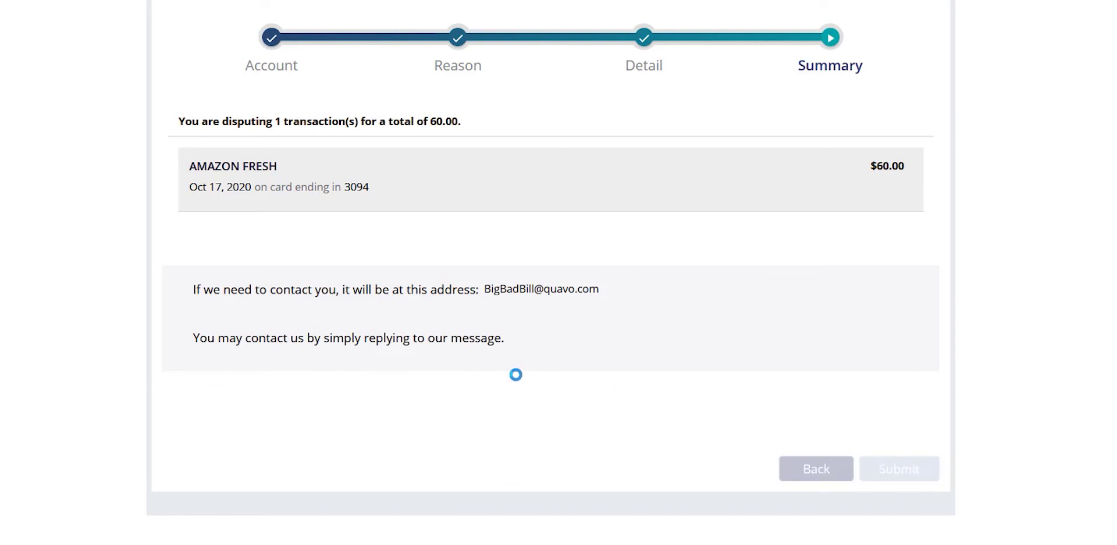